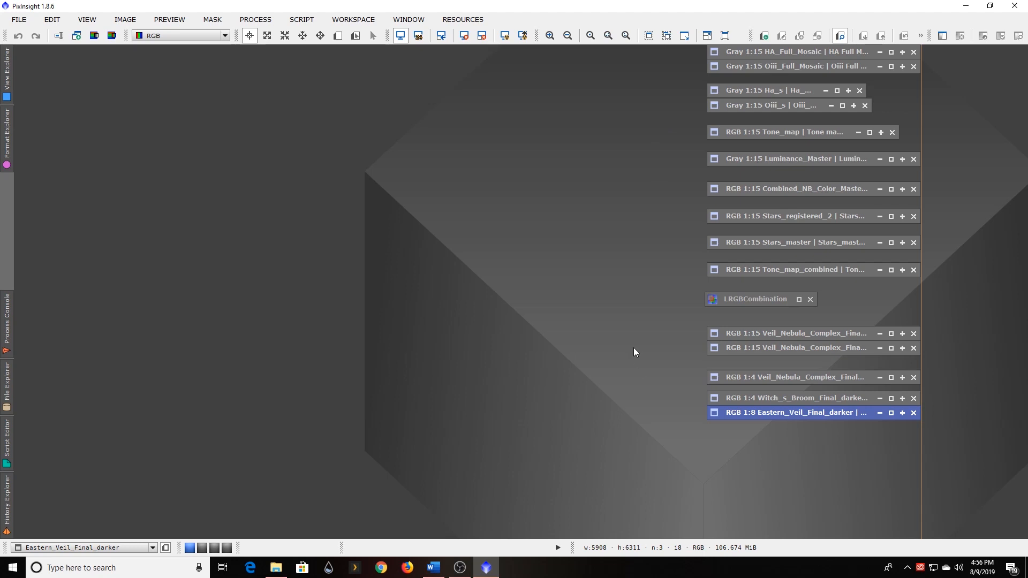
# - Open the HA_Full_Mosaic and Oiii_Full_Mosaic images and examine the Oiii mosaic's stars and nebula filaments up to 1:1 scale
pyautogui.doubleClick(757, 53)
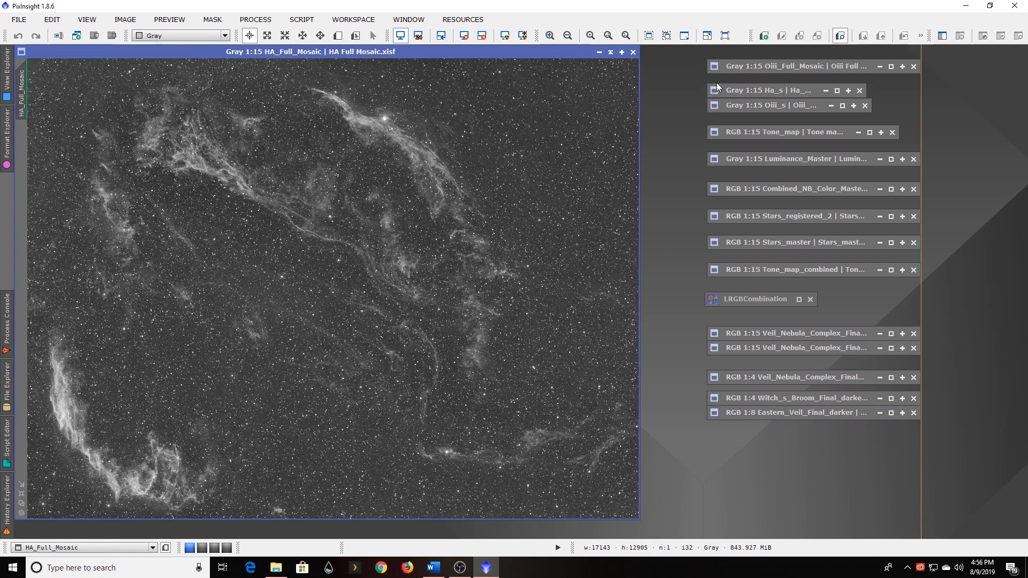
pyautogui.doubleClick(764, 63)
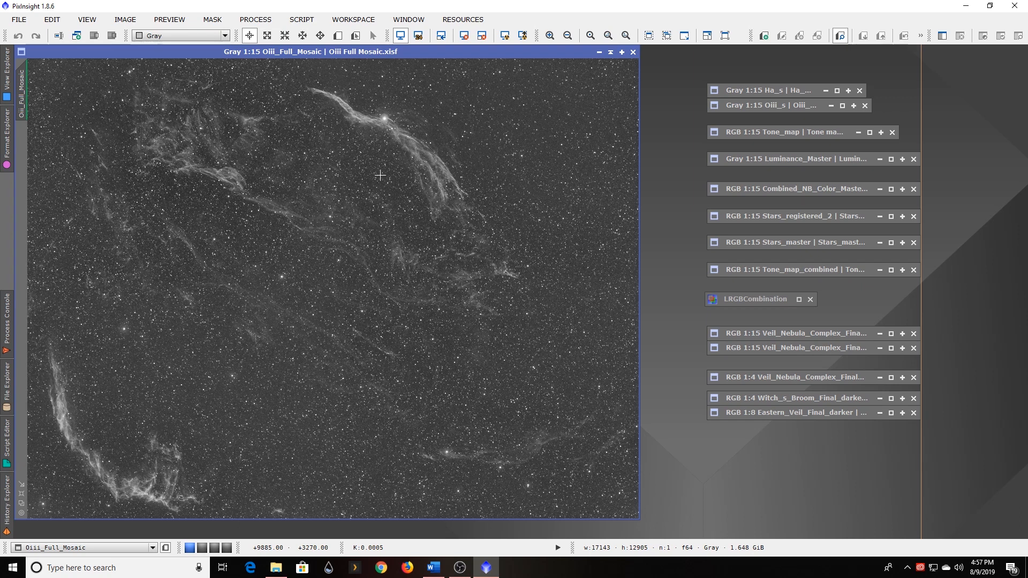
pyautogui.scroll(2, 356, 173)
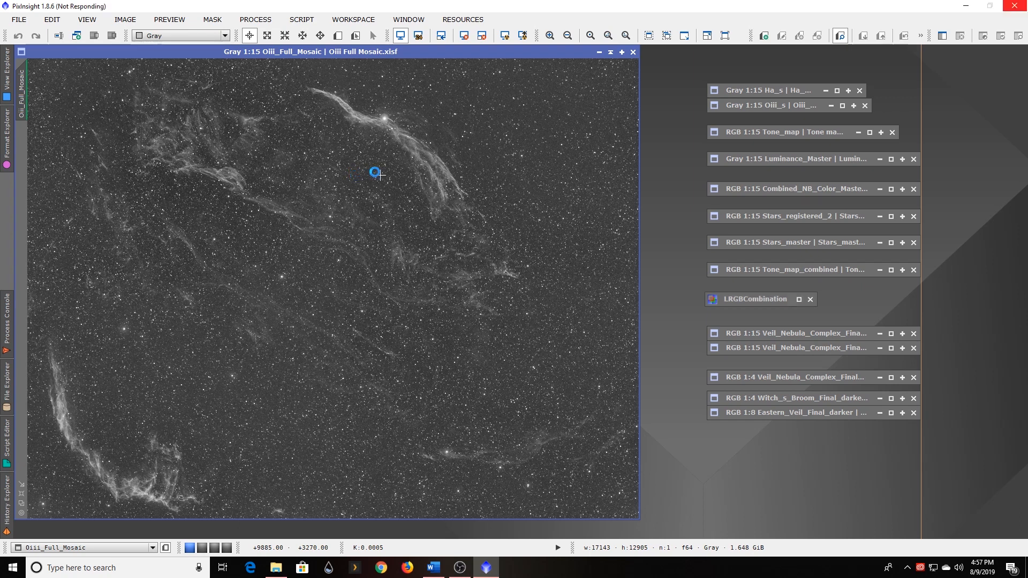
pyautogui.scroll(6, 396, 173)
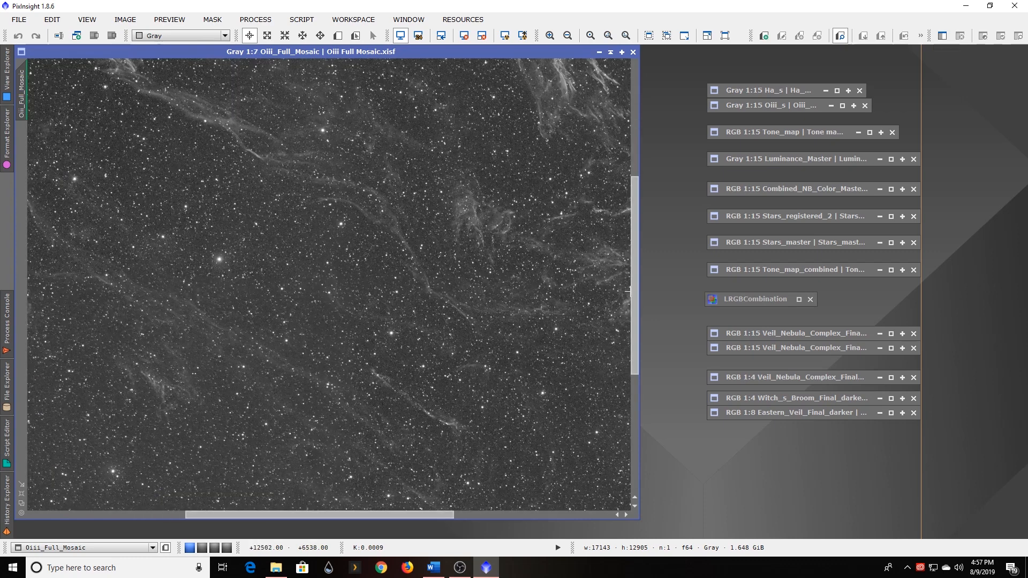
pyautogui.moveTo(634, 300); pyautogui.dragTo(604, 168)
pyautogui.scroll(3, 416, 160)
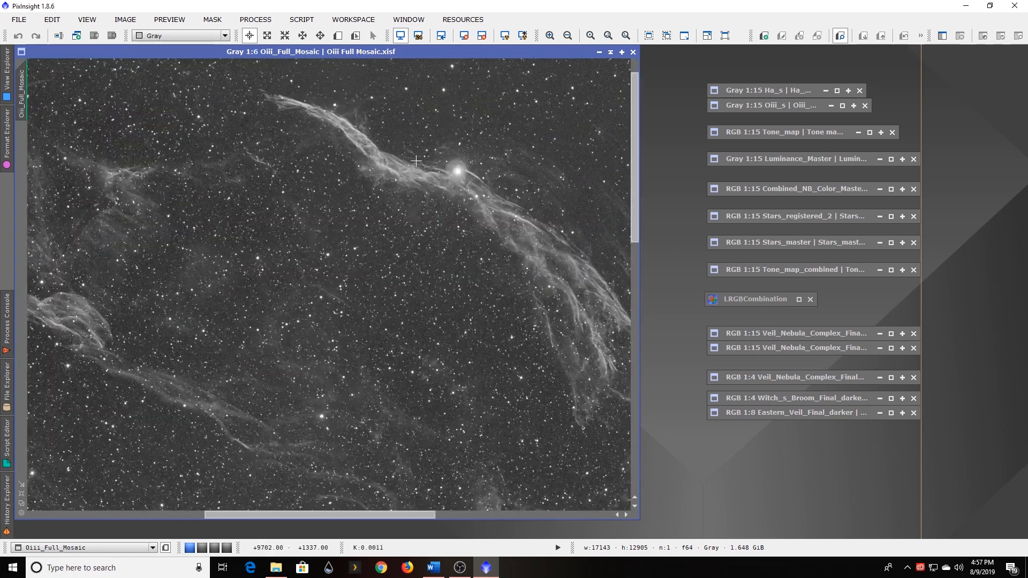
pyautogui.moveTo(631, 190); pyautogui.dragTo(631, 163)
pyautogui.scroll(3, 422, 148)
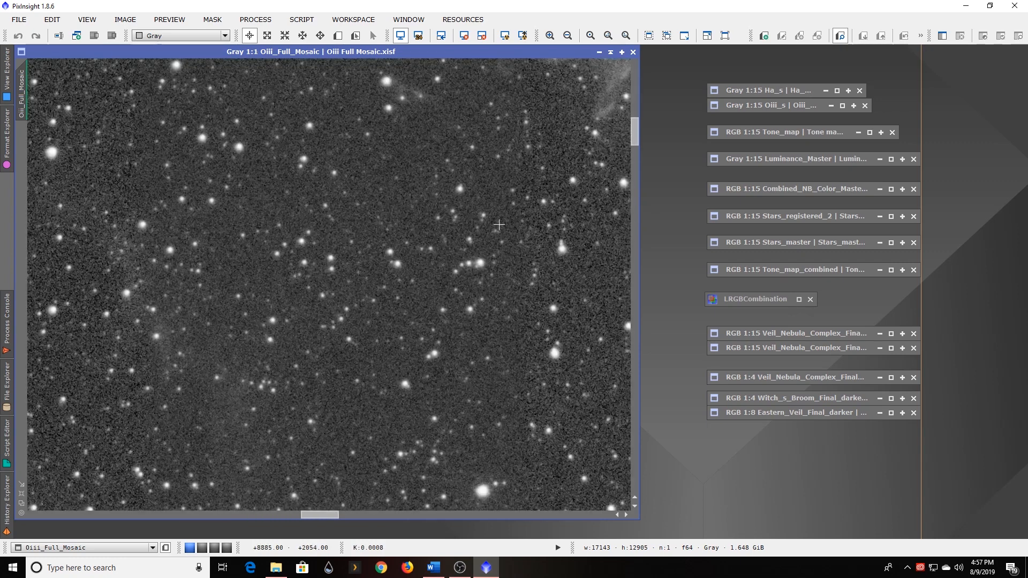
pyautogui.moveTo(634, 136); pyautogui.dragTo(632, 101)
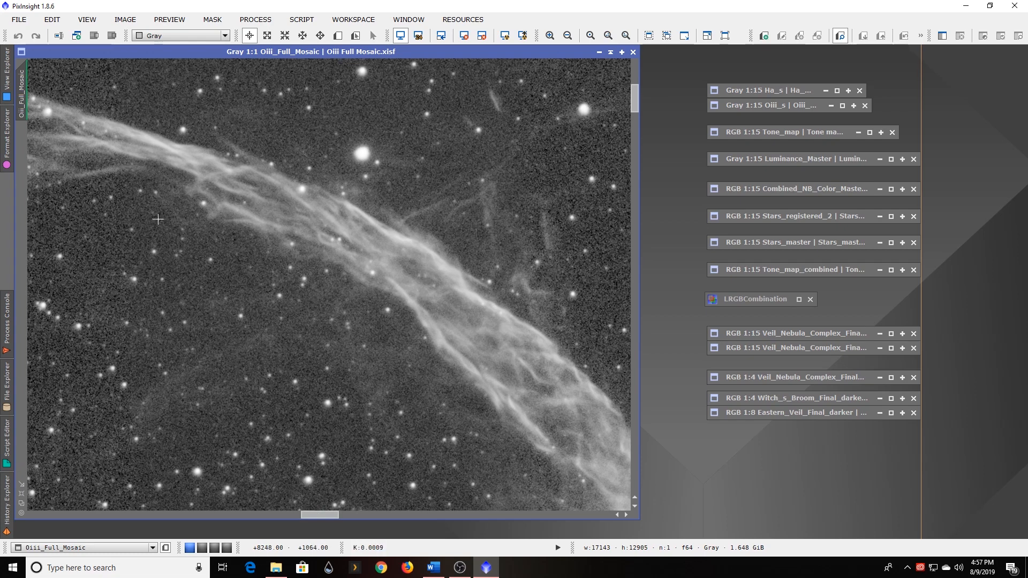
pyautogui.scroll(-1, 378, 289)
pyautogui.scroll(-5, 378, 289)
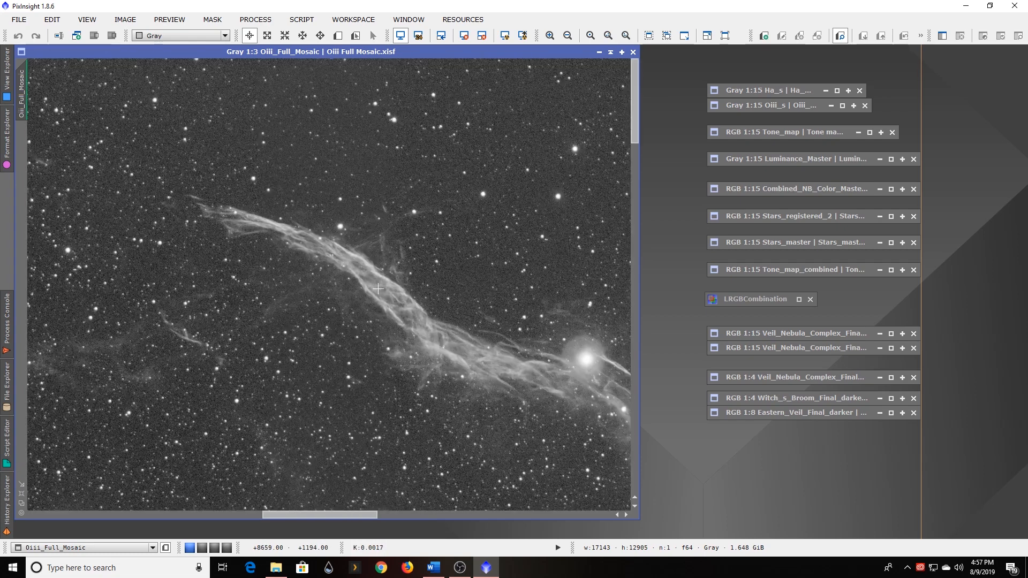
pyautogui.scroll(-7, 378, 289)
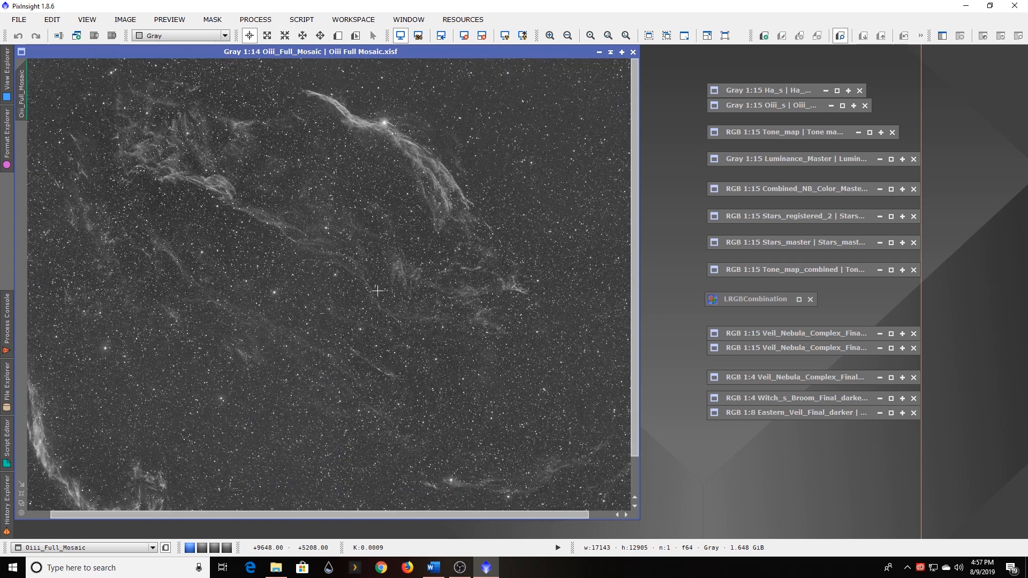
pyautogui.scroll(-1, 378, 290)
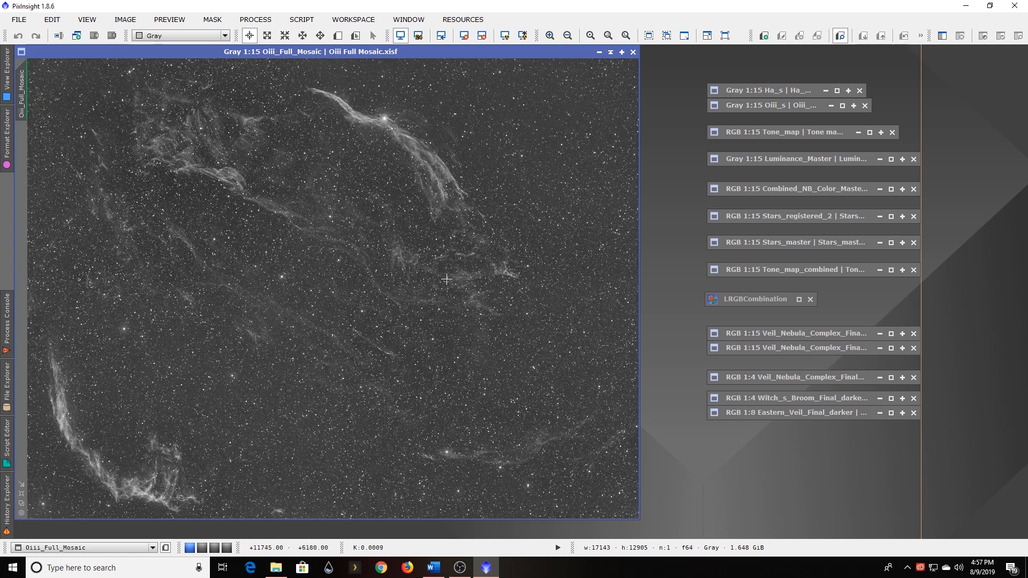
# - Collapse both full mosaics, open Ha_s and Oiii_s for viewing, and collapse Oiii_s again so Ha_s stays open
pyautogui.click(610, 53)
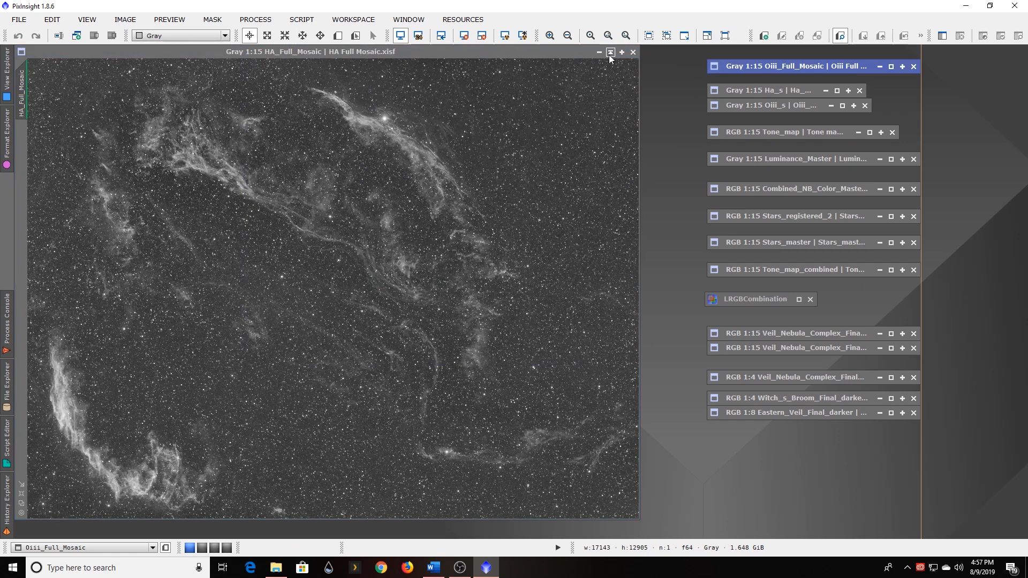
pyautogui.click(610, 53)
pyautogui.doubleClick(759, 90)
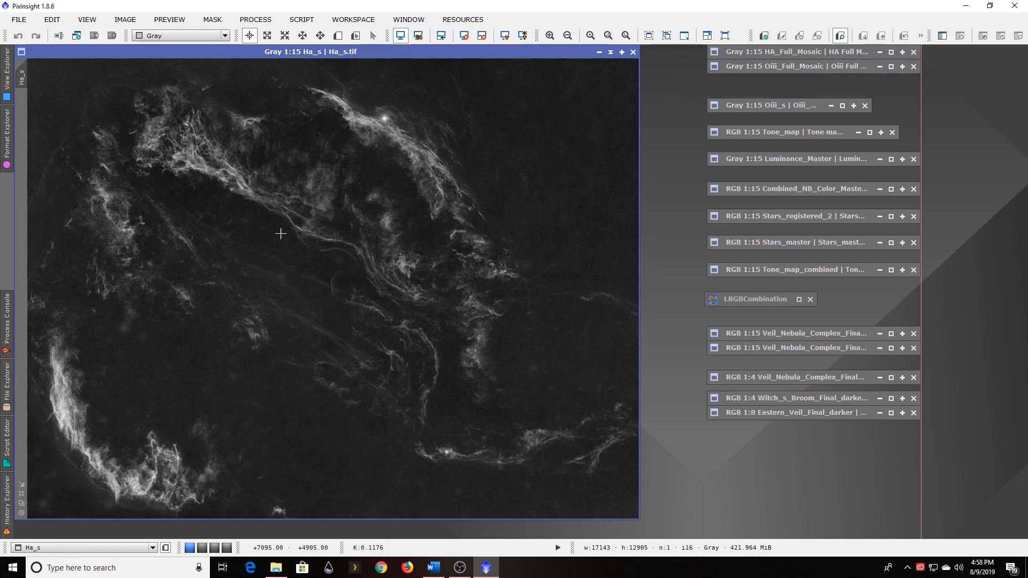
pyautogui.doubleClick(748, 102)
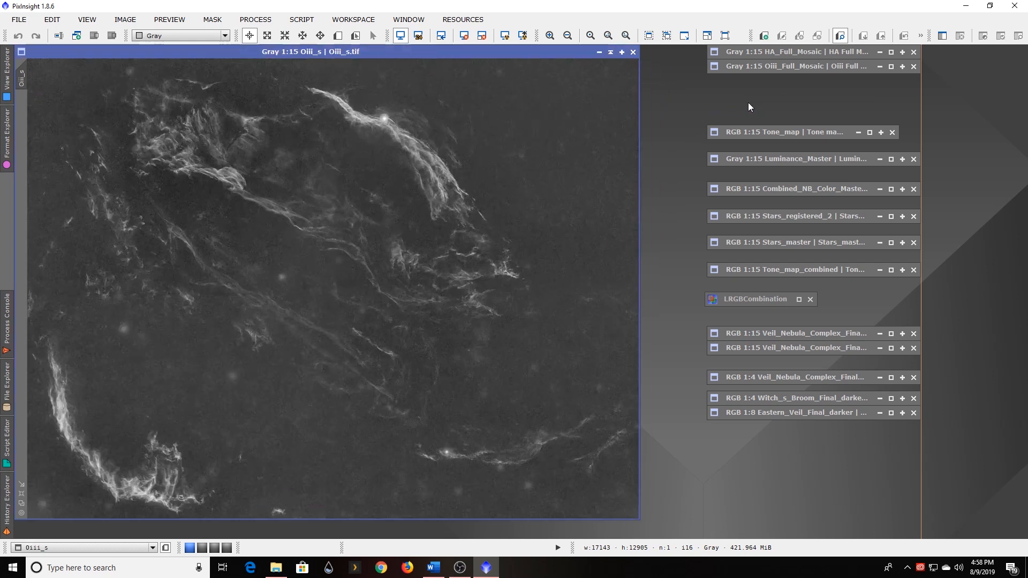
pyautogui.click(612, 52)
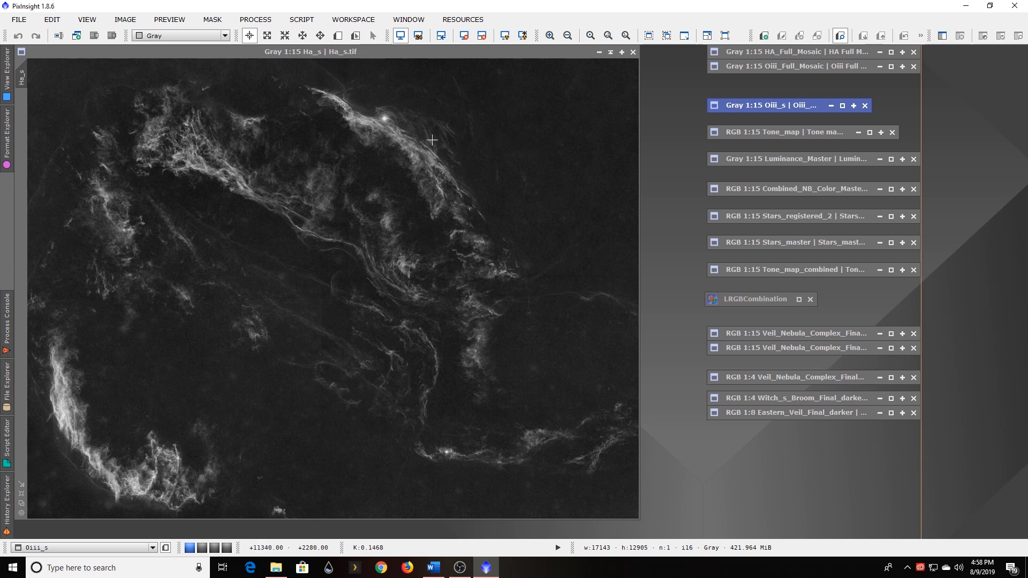
# - Open the StarNet process and set its stride to 64, leaving the Create starmask option off
pyautogui.click(303, 19)
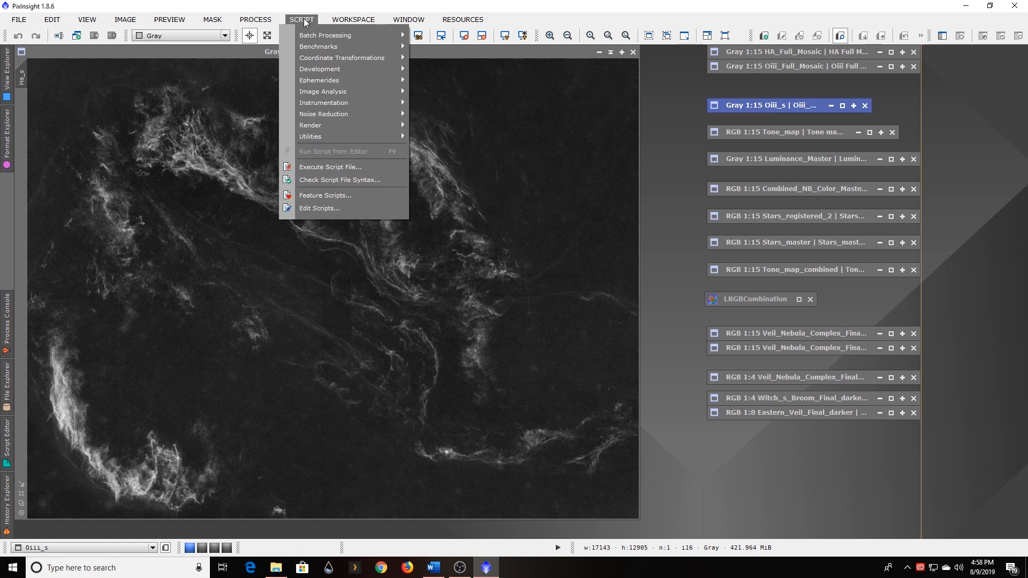
pyautogui.moveTo(266, 20)
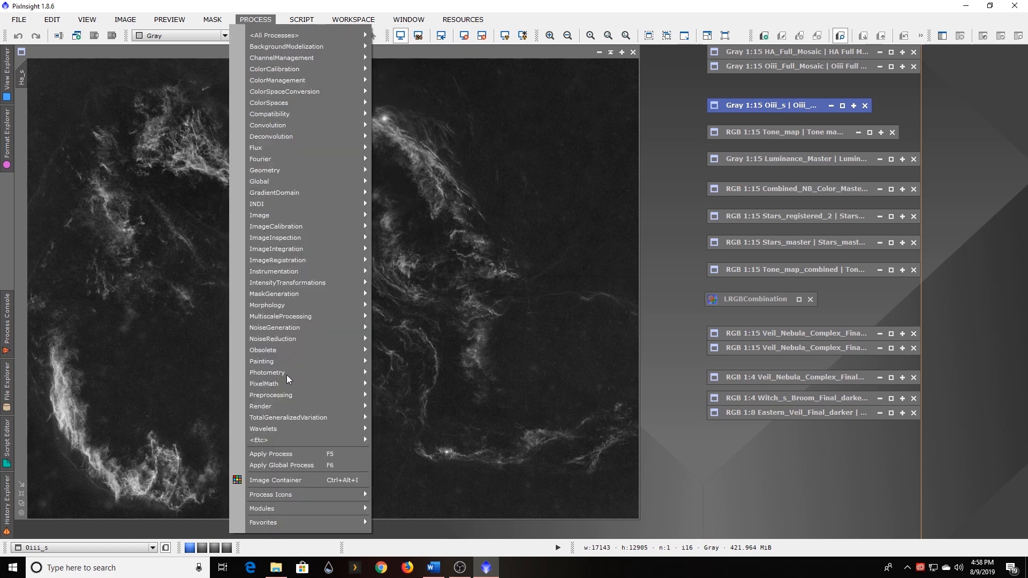
pyautogui.moveTo(298, 440)
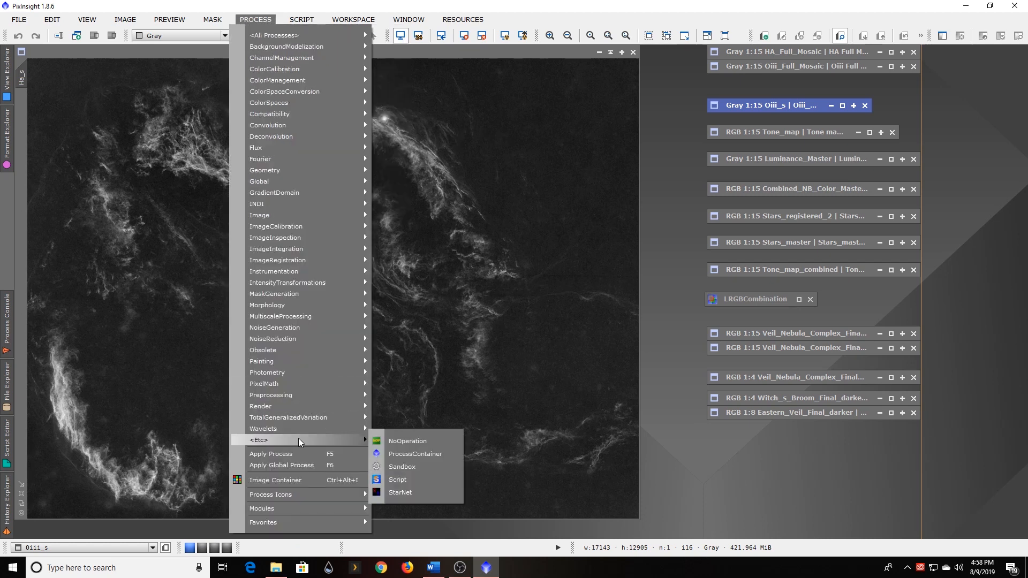
pyautogui.click(423, 490)
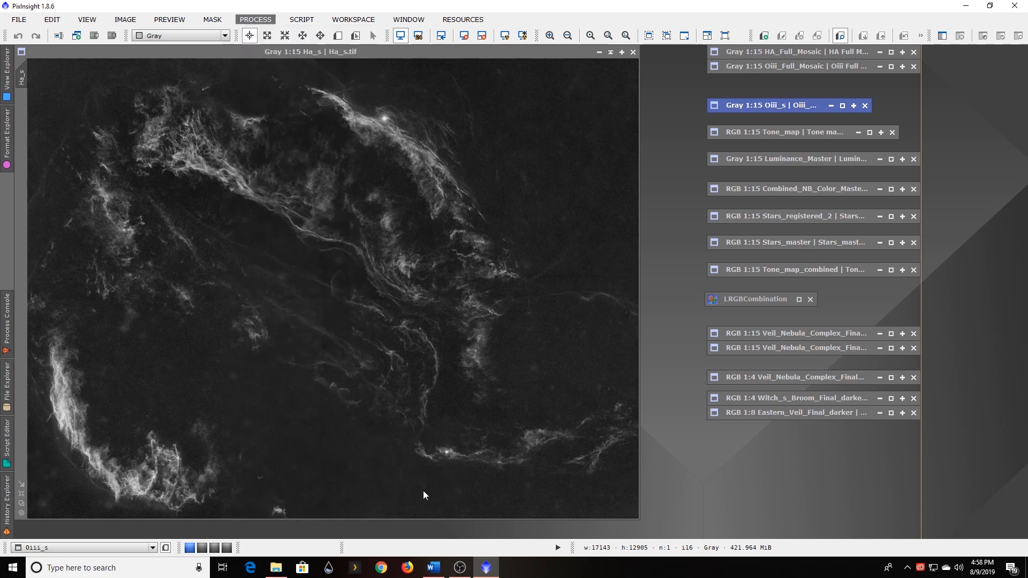
pyautogui.moveTo(707, 175); pyautogui.dragTo(486, 120)
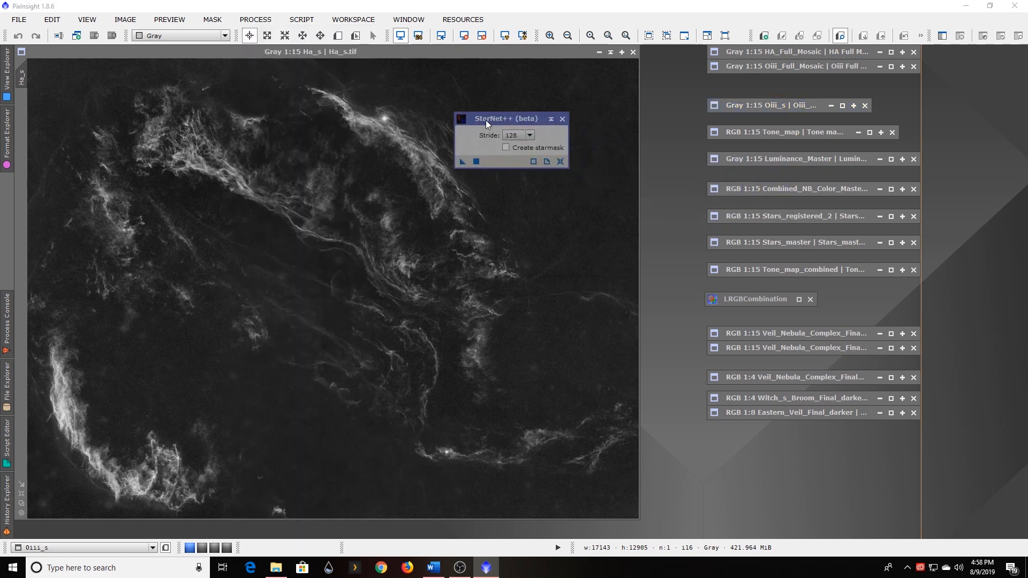
pyautogui.click(530, 136)
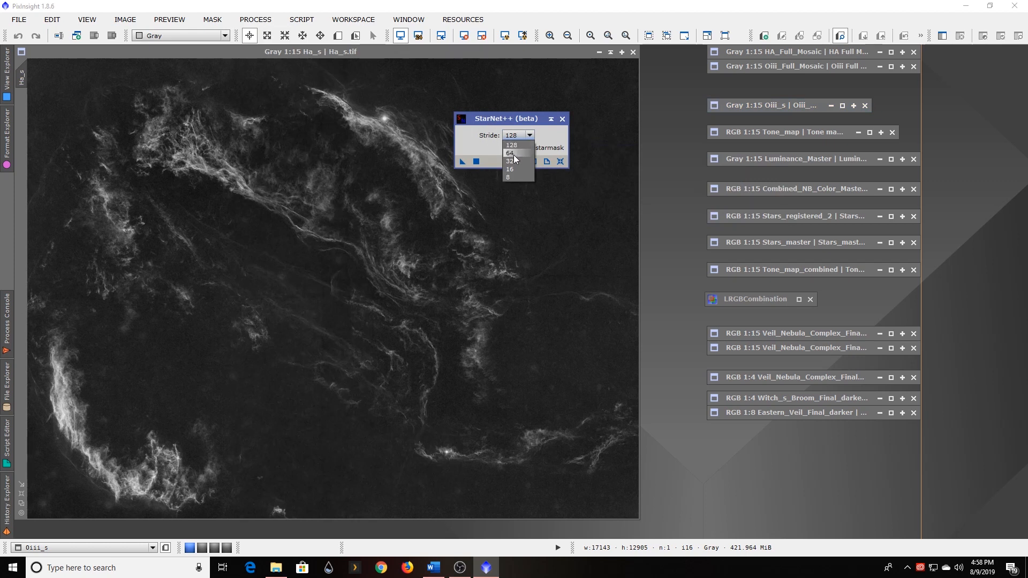
pyautogui.click(514, 153)
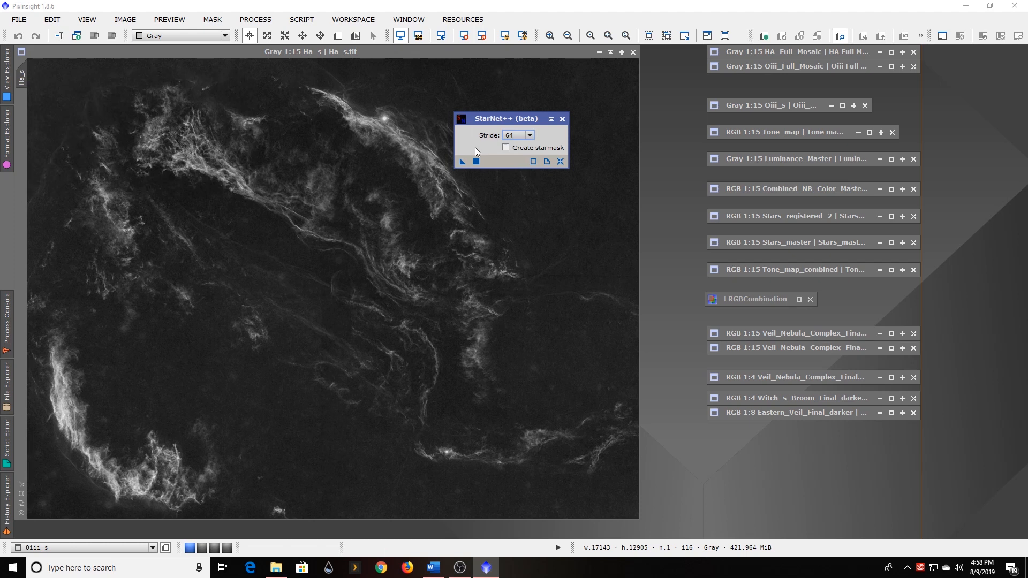
pyautogui.click(506, 148)
pyautogui.click(506, 148)
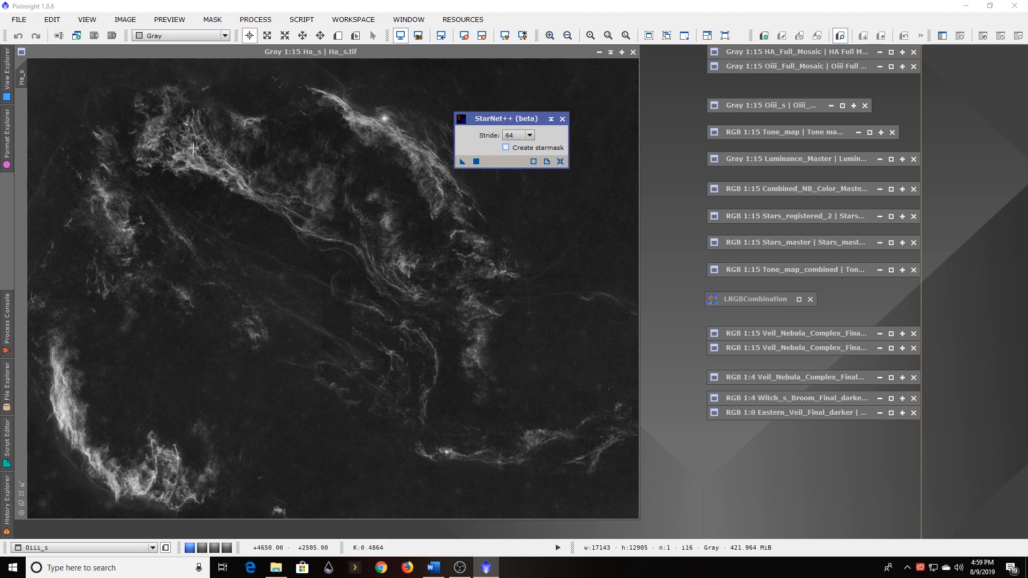
# - Move the StarNet++ window off the Ha_s image and examine the nebula filaments and the bright star's residue at 1:2 scale
pyautogui.moveTo(486, 119); pyautogui.dragTo(673, 105)
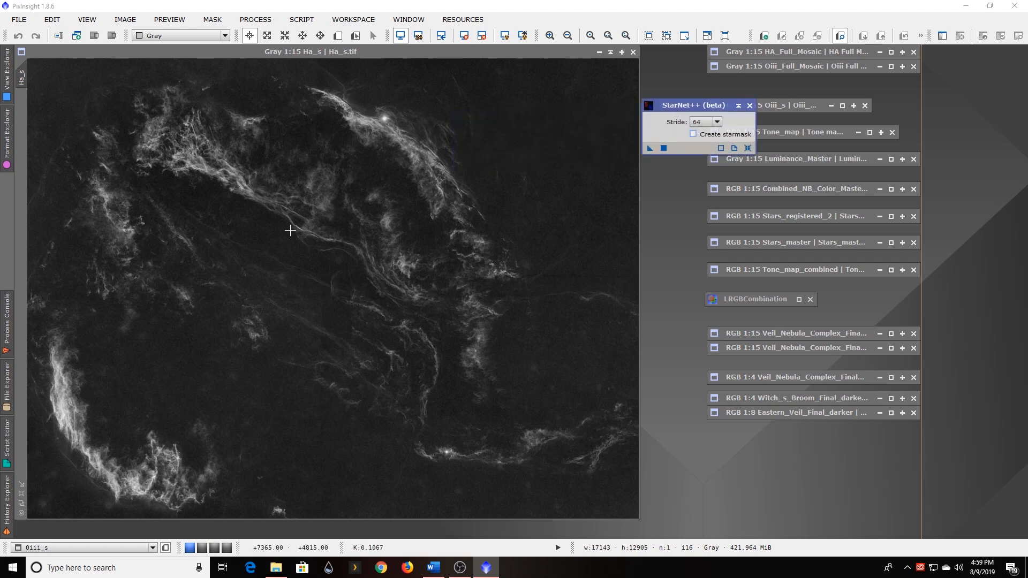
pyautogui.scroll(-3, 352, 219)
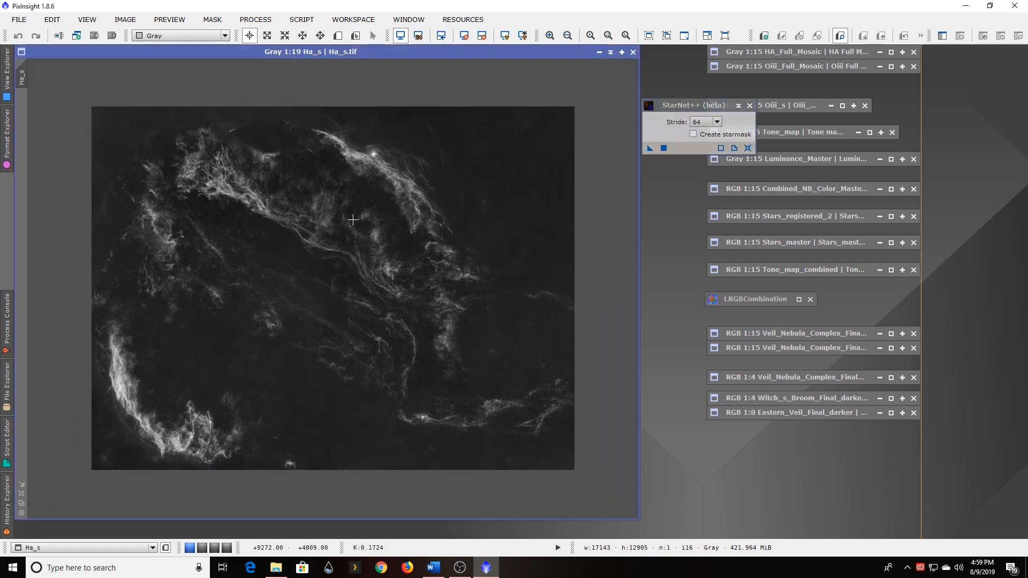
pyautogui.scroll(8, 352, 222)
pyautogui.scroll(2, 352, 223)
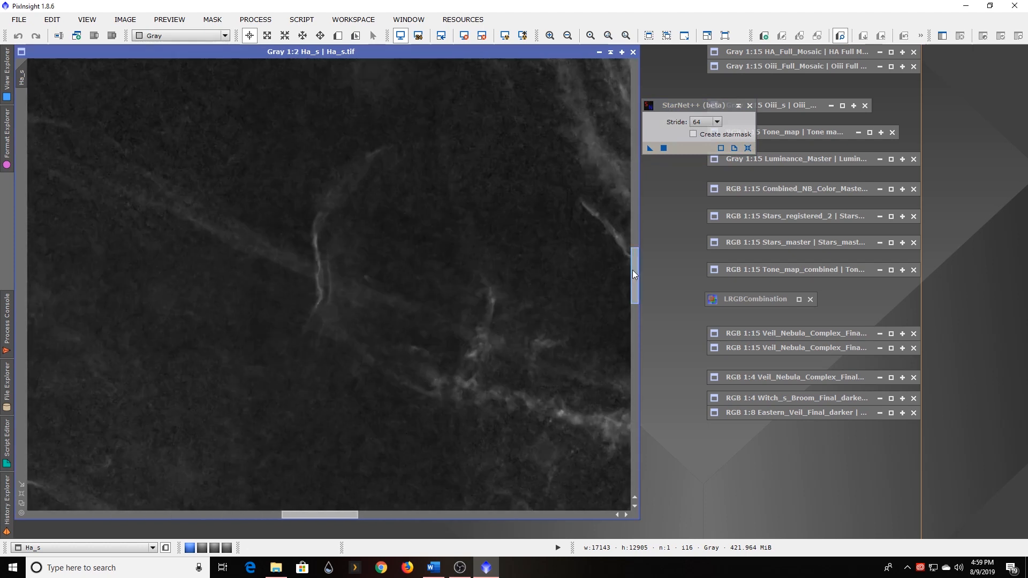
pyautogui.moveTo(634, 271); pyautogui.dragTo(629, 104)
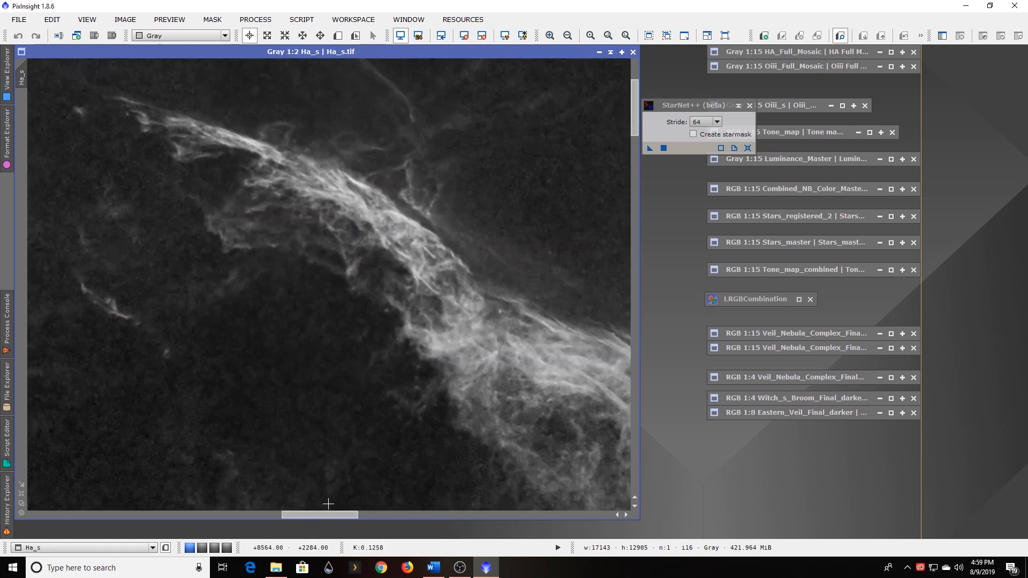
pyautogui.moveTo(326, 511); pyautogui.dragTo(358, 512)
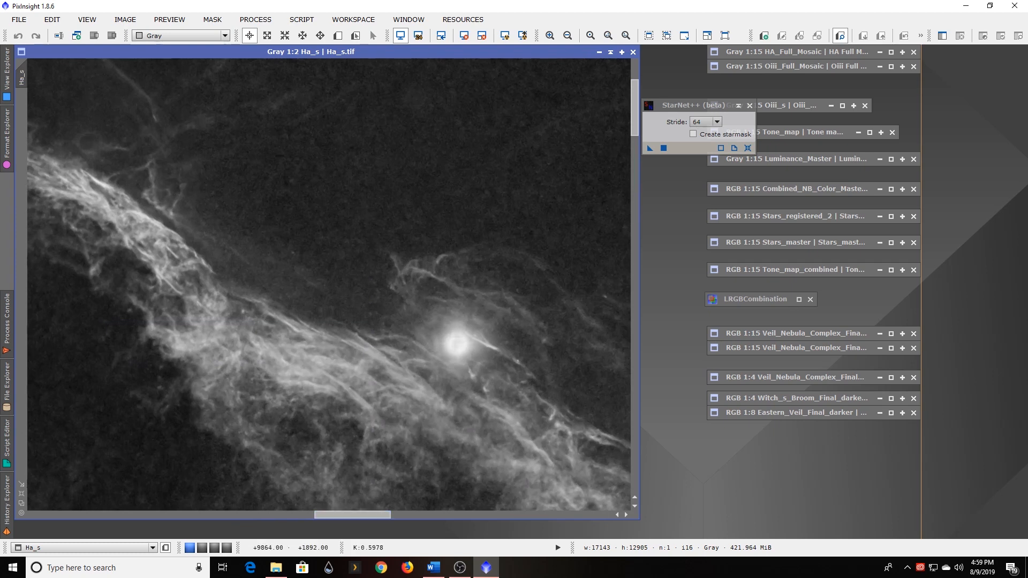
pyautogui.moveTo(348, 512); pyautogui.dragTo(307, 501)
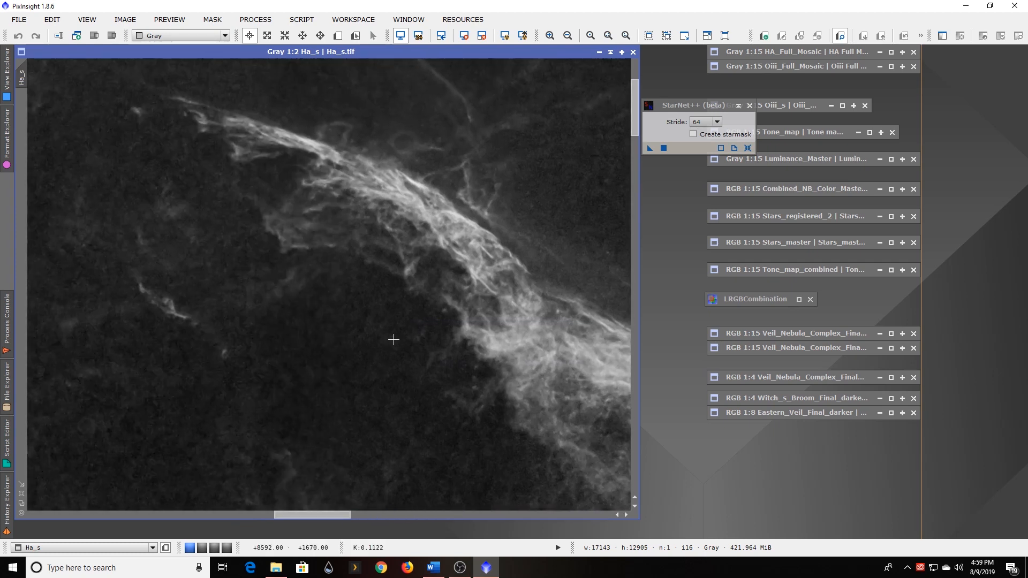
pyautogui.scroll(-7, 393, 340)
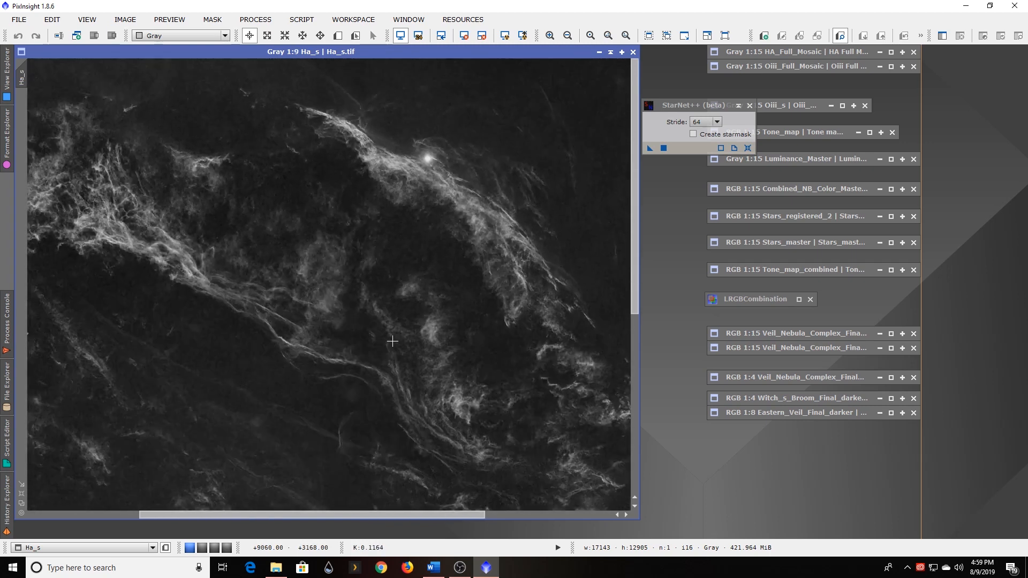
pyautogui.scroll(-6, 392, 341)
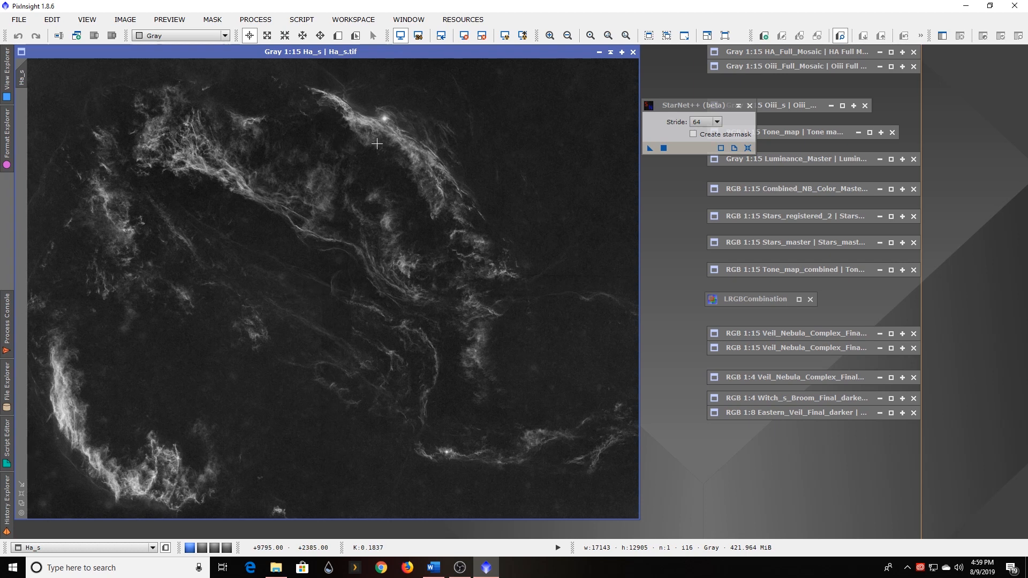
pyautogui.scroll(-1, 280, 362)
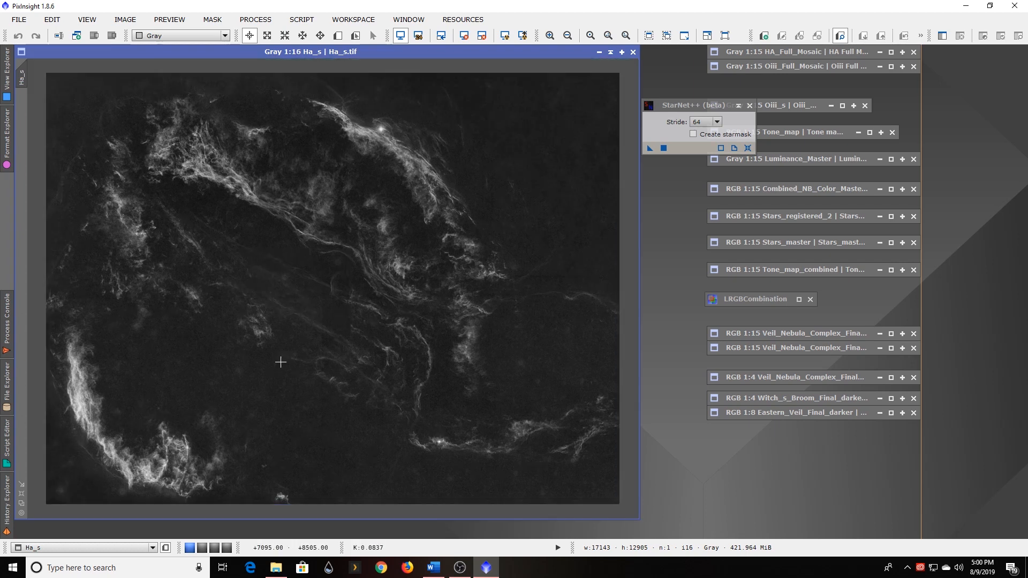
pyautogui.scroll(1, 278, 365)
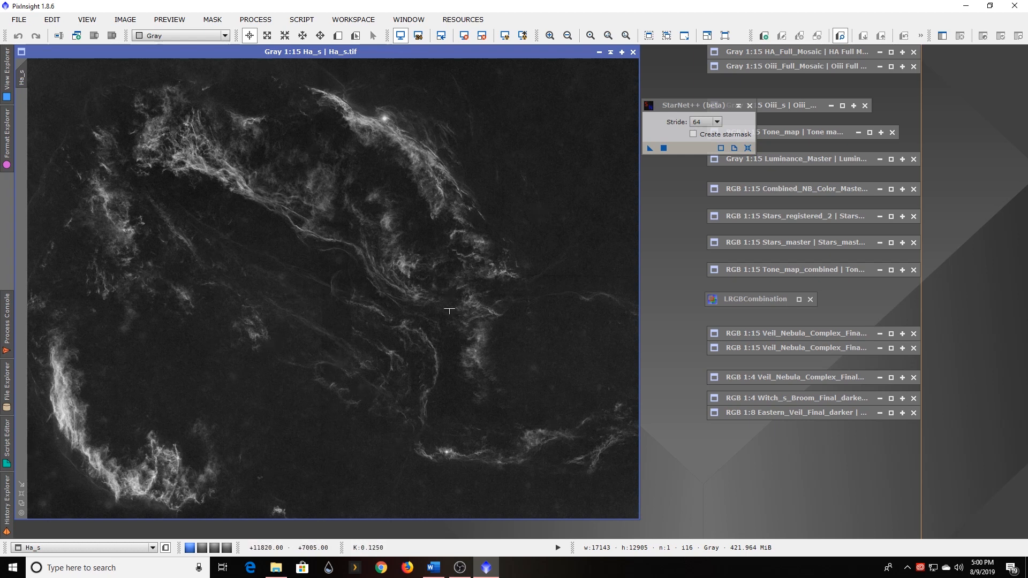
# - Collapse the StarNet++ window, park it below the collapsed image windows, and collapse the Ha_s image
pyautogui.moveTo(686, 105); pyautogui.dragTo(612, 190)
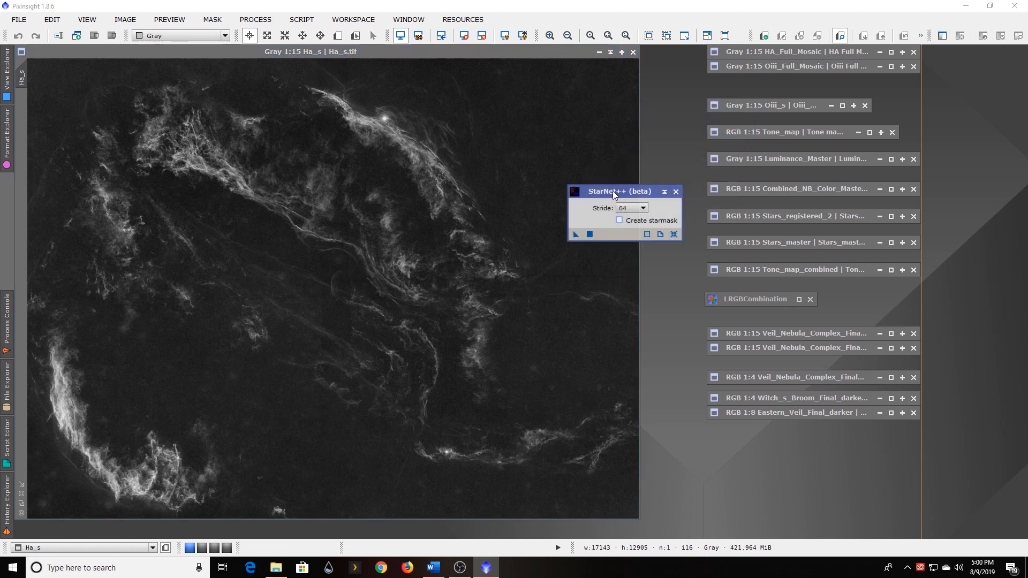
pyautogui.click(662, 193)
pyautogui.moveTo(627, 214); pyautogui.dragTo(720, 473)
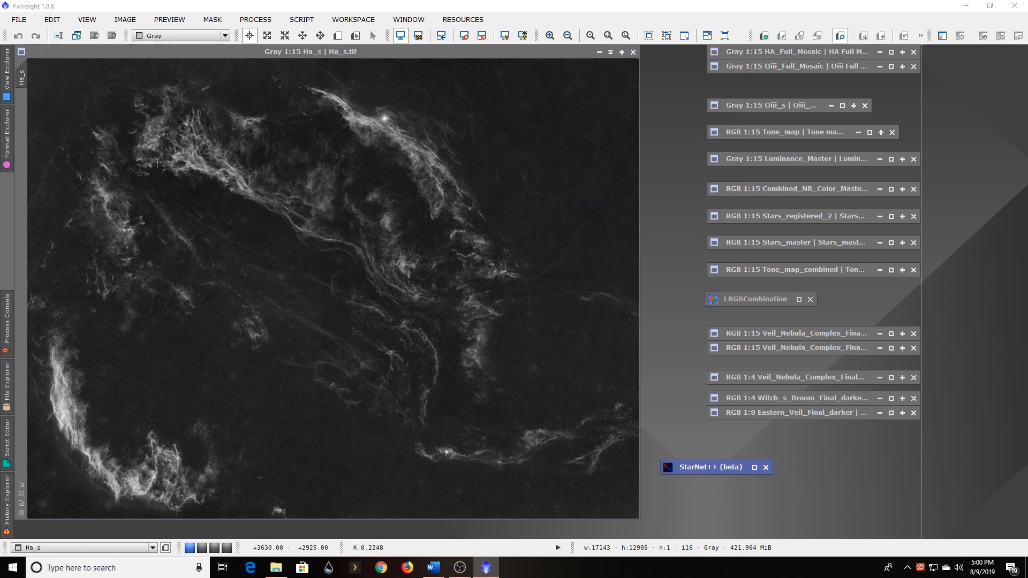
pyautogui.click(599, 52)
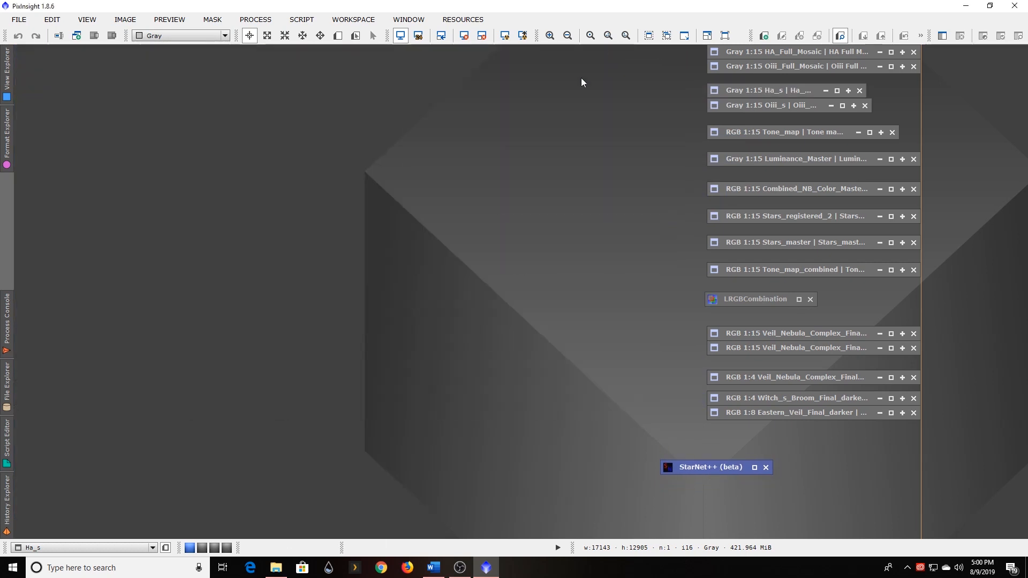
# - Open the starless Oiii_s and Ha_s images for comparison, and collapse both again
pyautogui.doubleClick(741, 107)
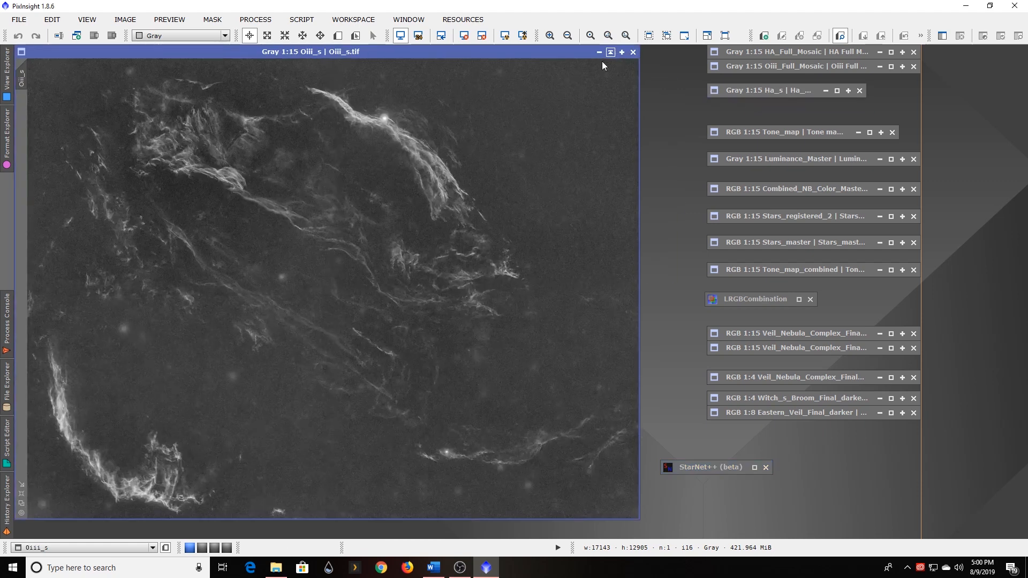
pyautogui.doubleClick(792, 94)
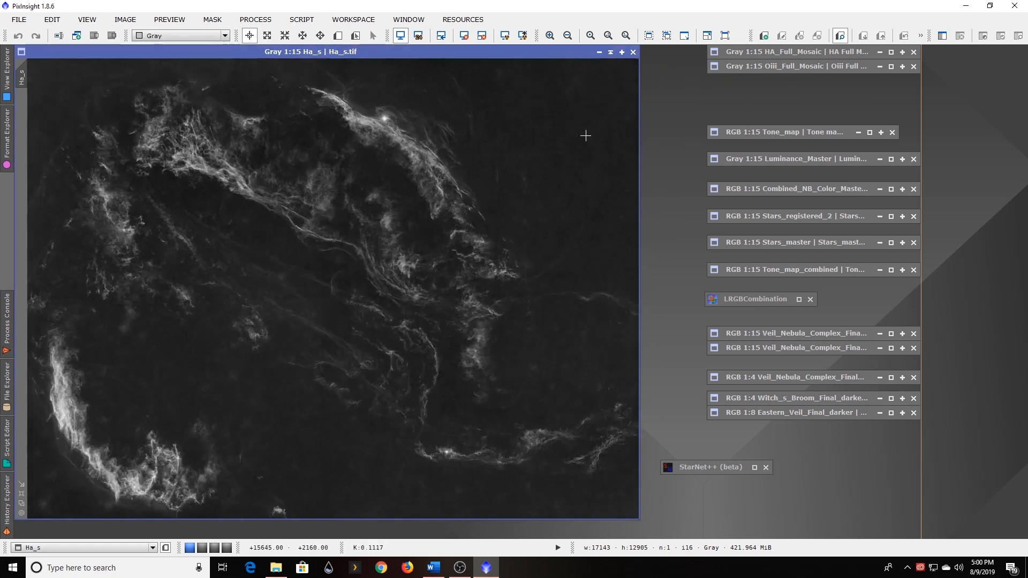
pyautogui.click(611, 53)
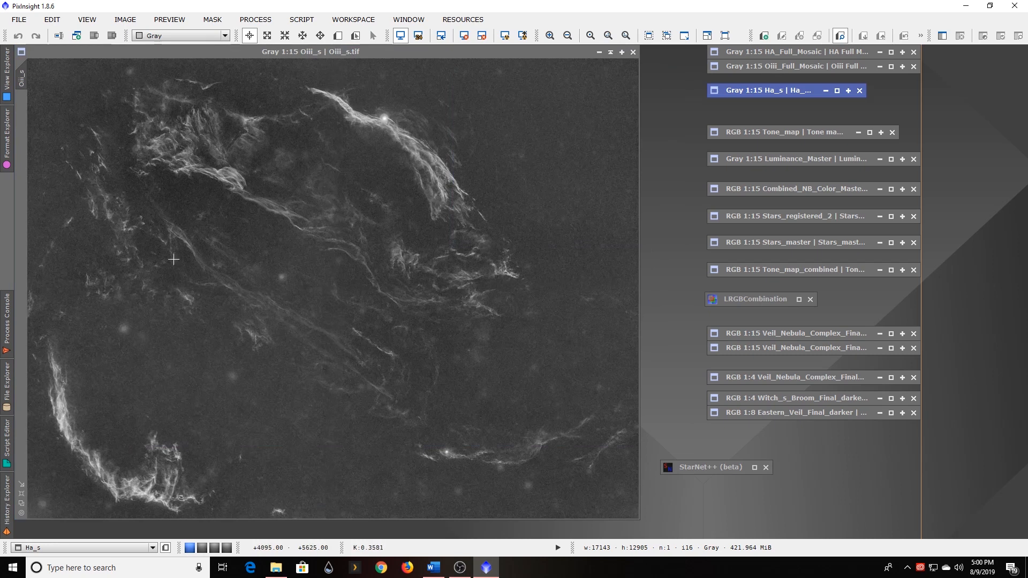
pyautogui.click(610, 53)
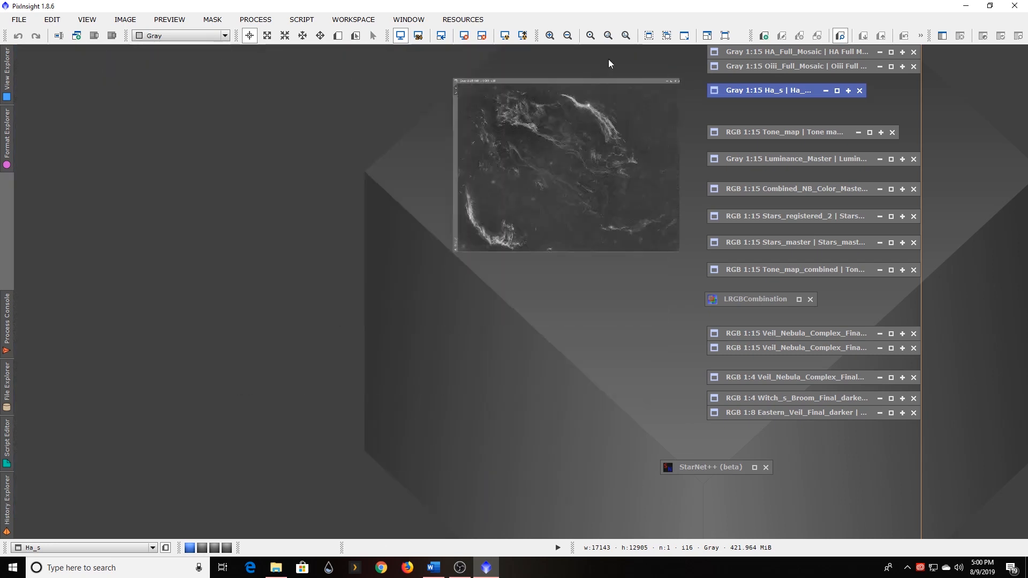
# - Open Tone_map, examine the starless colour filaments near the bright star up to 1:3 scale, and collapse the image again
pyautogui.doubleClick(749, 131)
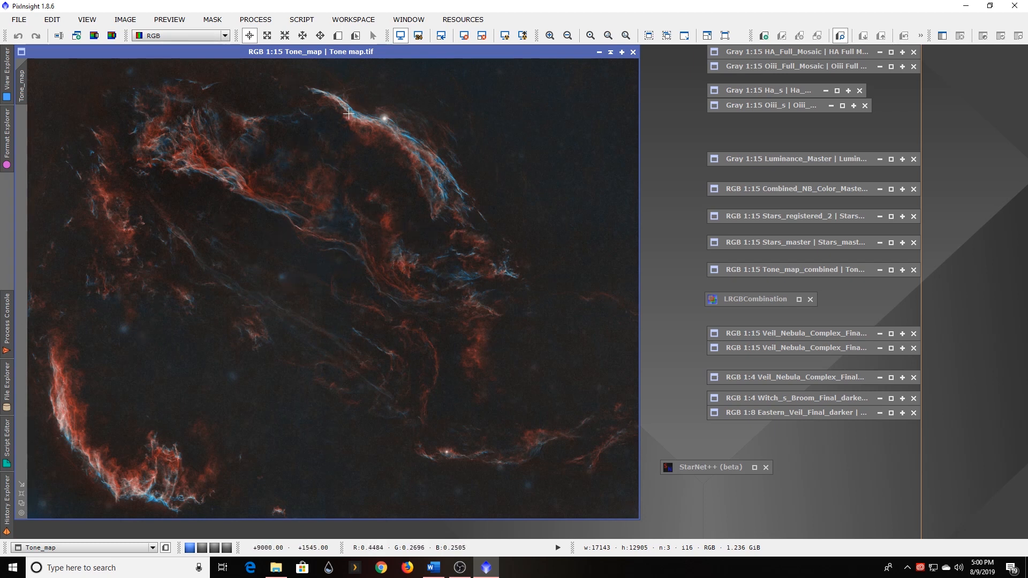
pyautogui.scroll(3, 352, 160)
pyautogui.scroll(3, 471, 238)
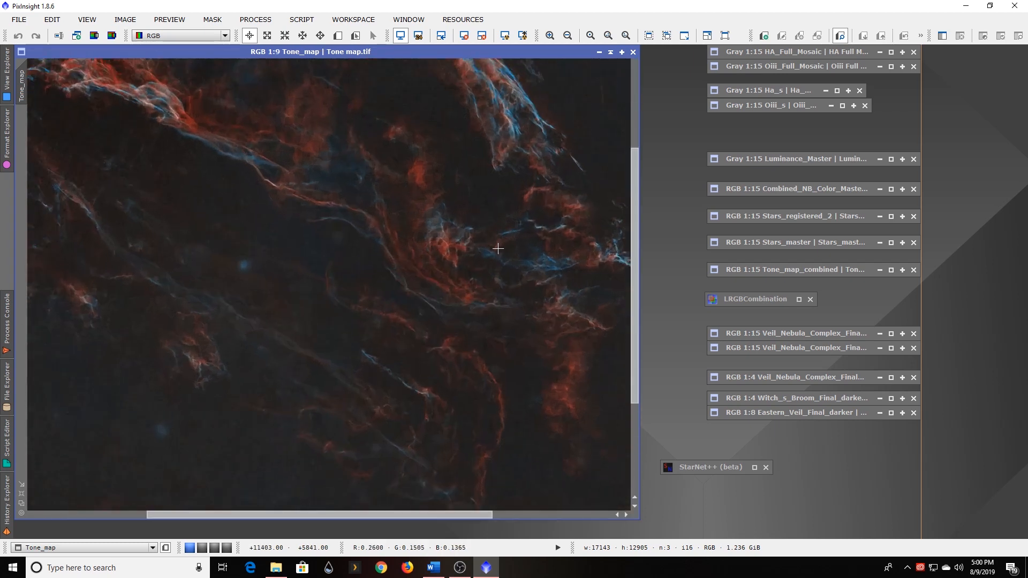
pyautogui.scroll(4, 624, 225)
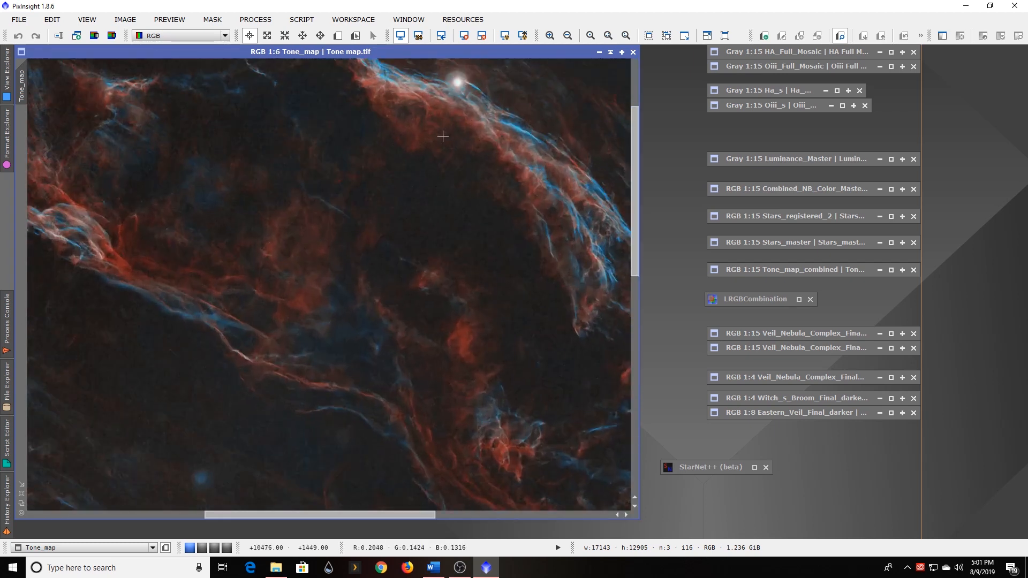
pyautogui.scroll(5, 635, 201)
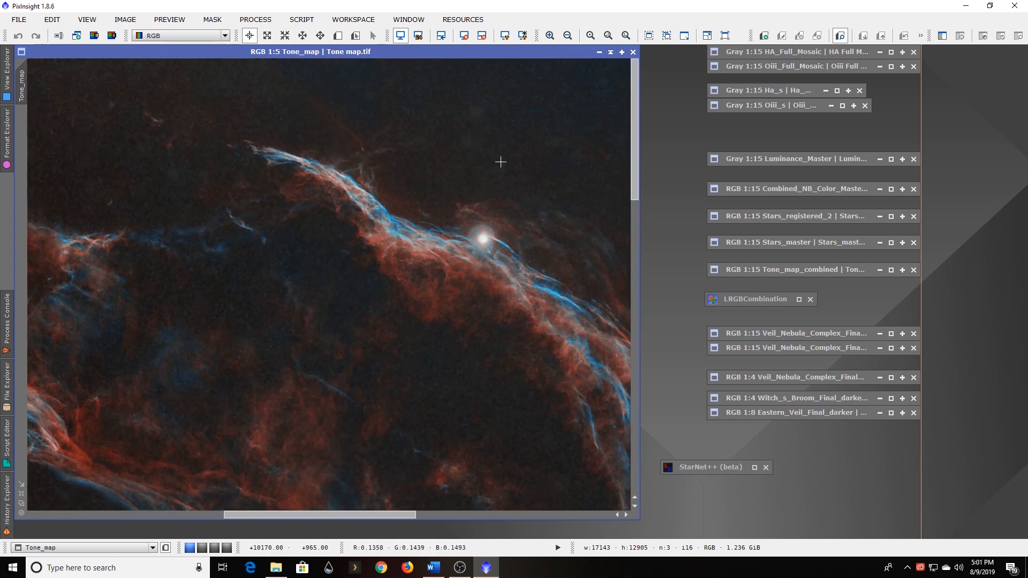
pyautogui.scroll(1, 451, 193)
pyautogui.scroll(1, 451, 194)
pyautogui.moveTo(634, 141); pyautogui.dragTo(632, 113)
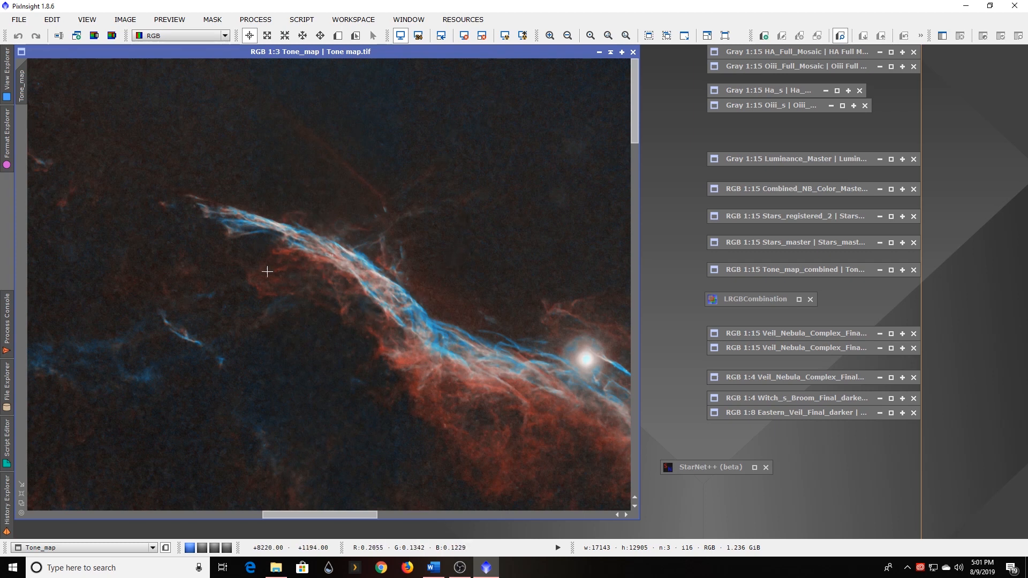
pyautogui.scroll(-10, 425, 217)
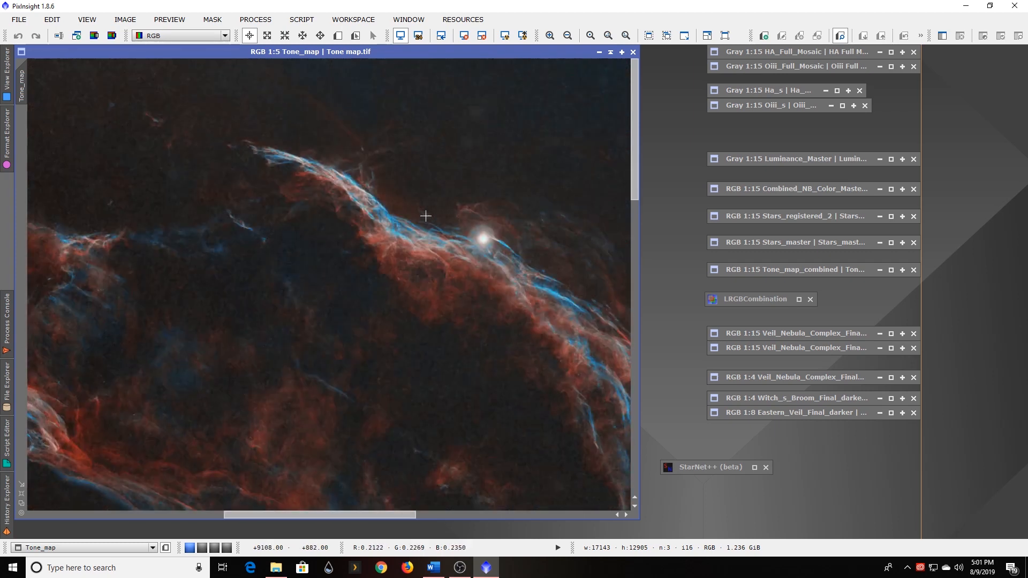
pyautogui.scroll(-2, 425, 217)
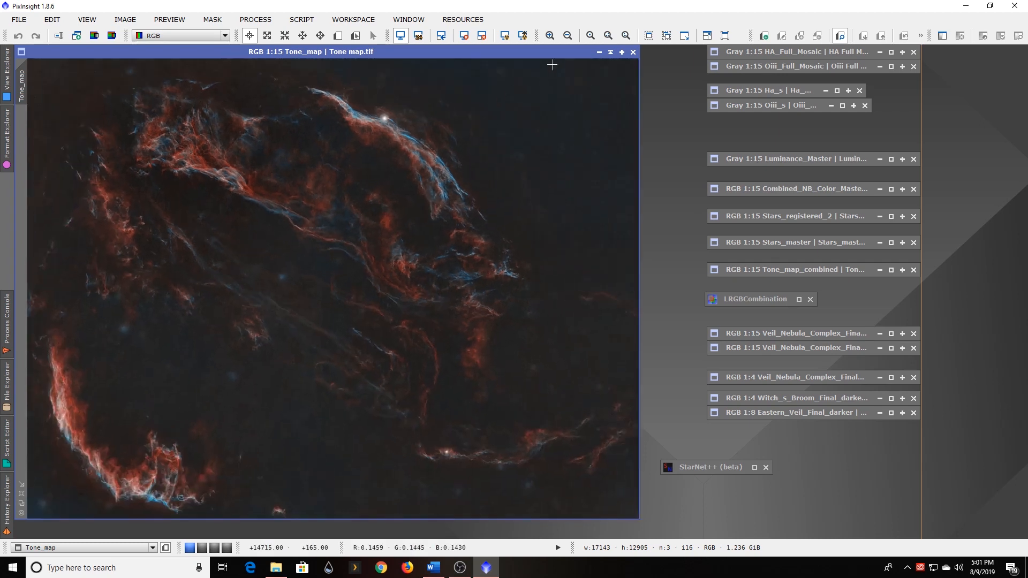
pyautogui.click(610, 55)
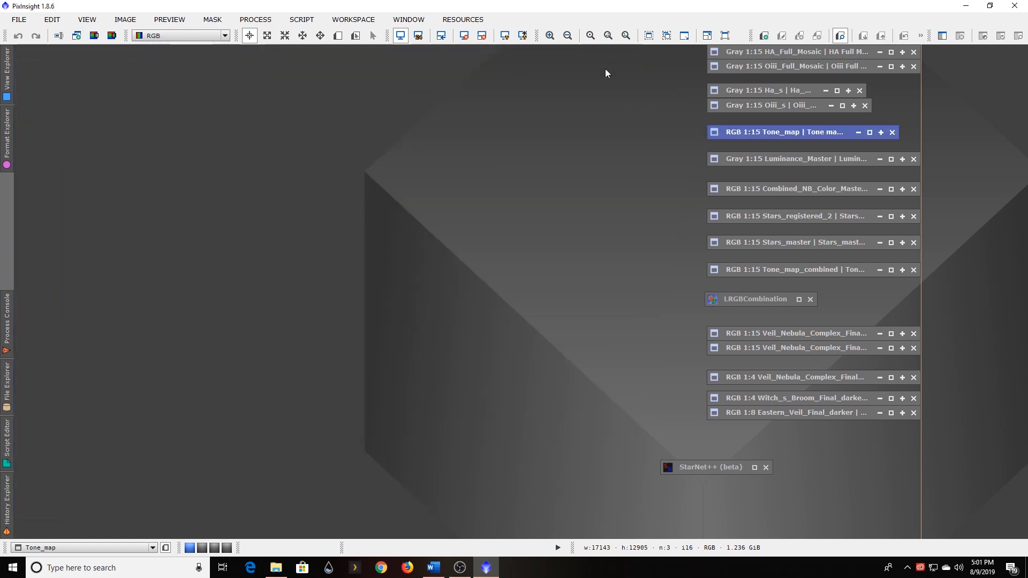
# - Open Luminance_Master, compare it with the HA_Full_Mosaic and Oiii_Full_Mosaic images, and collapse the two mosaics again
pyautogui.doubleClick(786, 158)
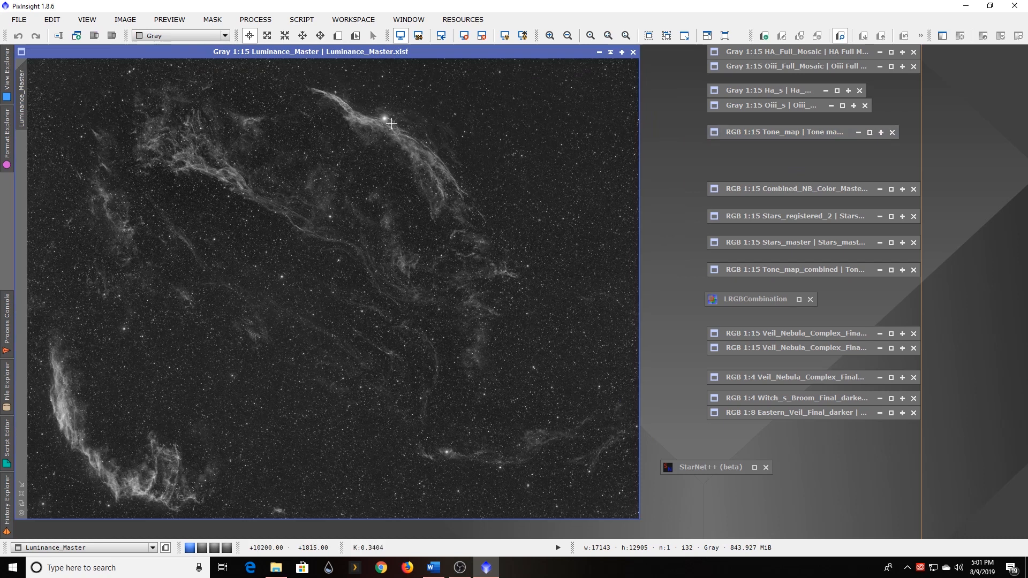
pyautogui.doubleClick(792, 53)
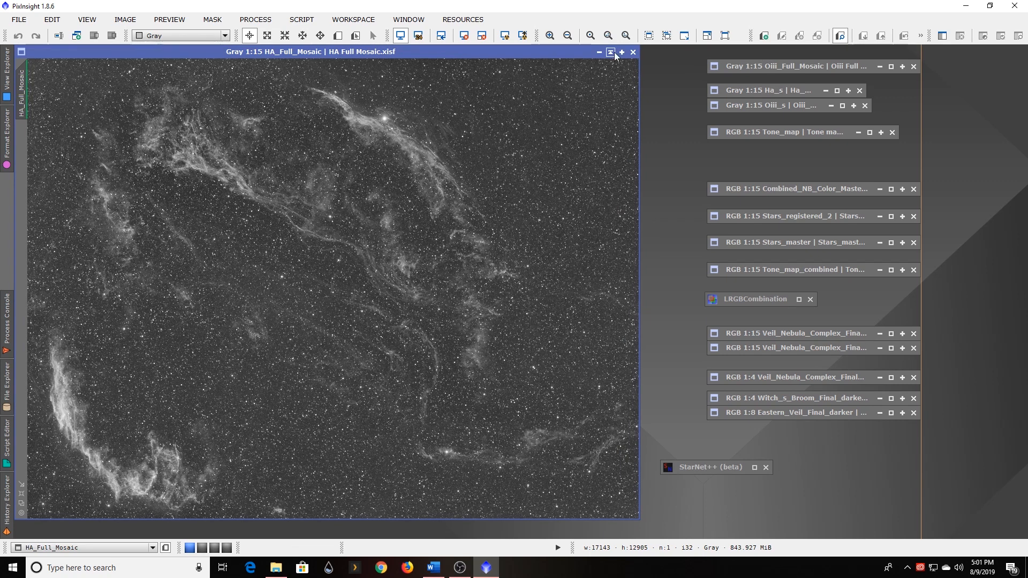
pyautogui.doubleClick(738, 64)
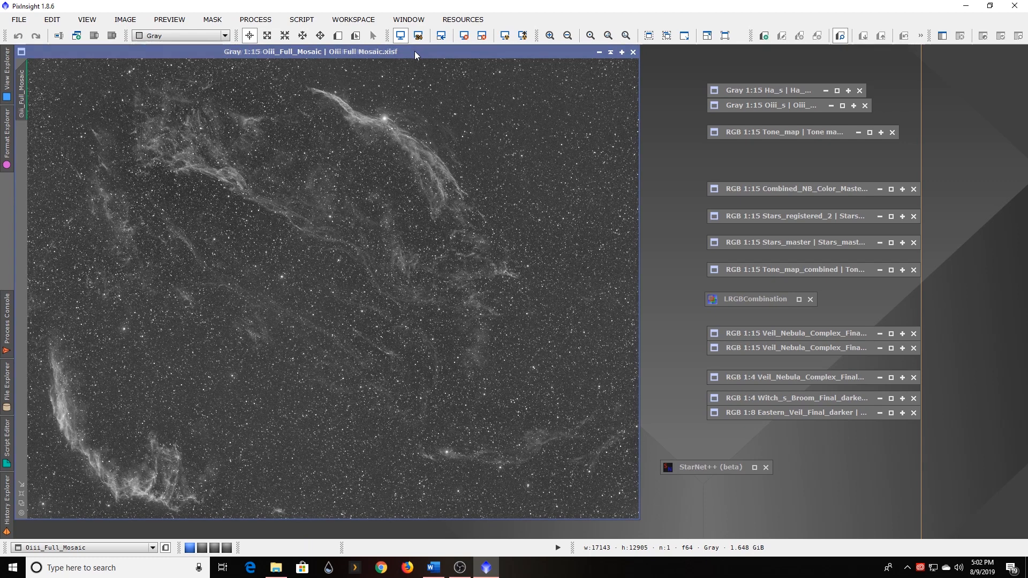
pyautogui.moveTo(406, 51); pyautogui.dragTo(664, 51)
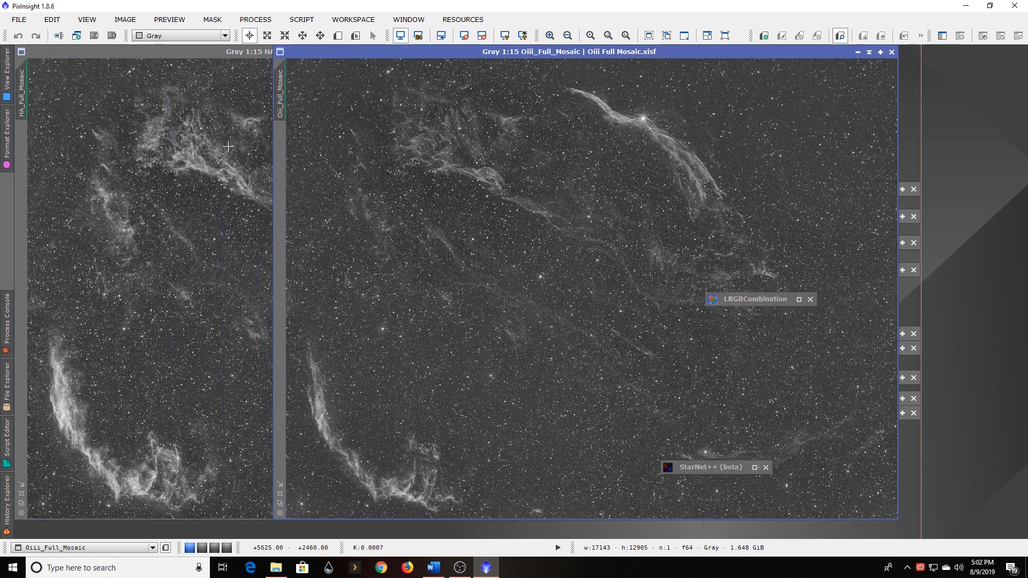
pyautogui.moveTo(621, 51); pyautogui.dragTo(414, 49)
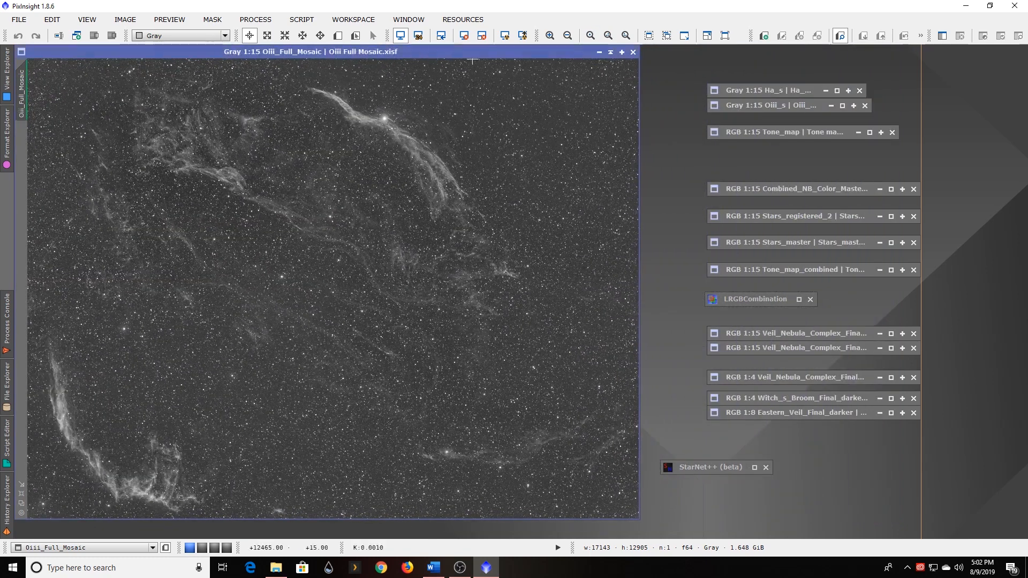
pyautogui.click(609, 52)
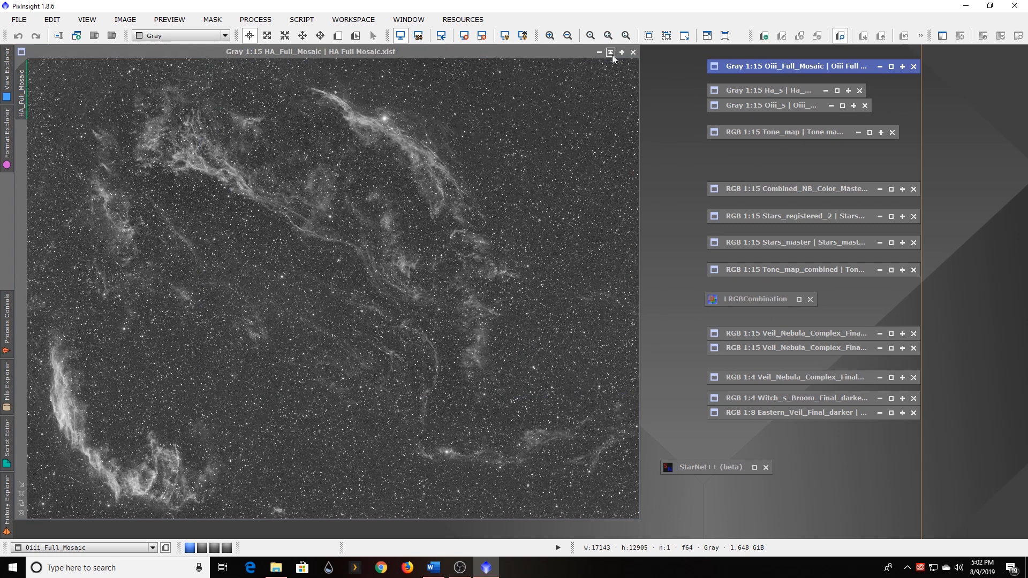
pyautogui.click(612, 55)
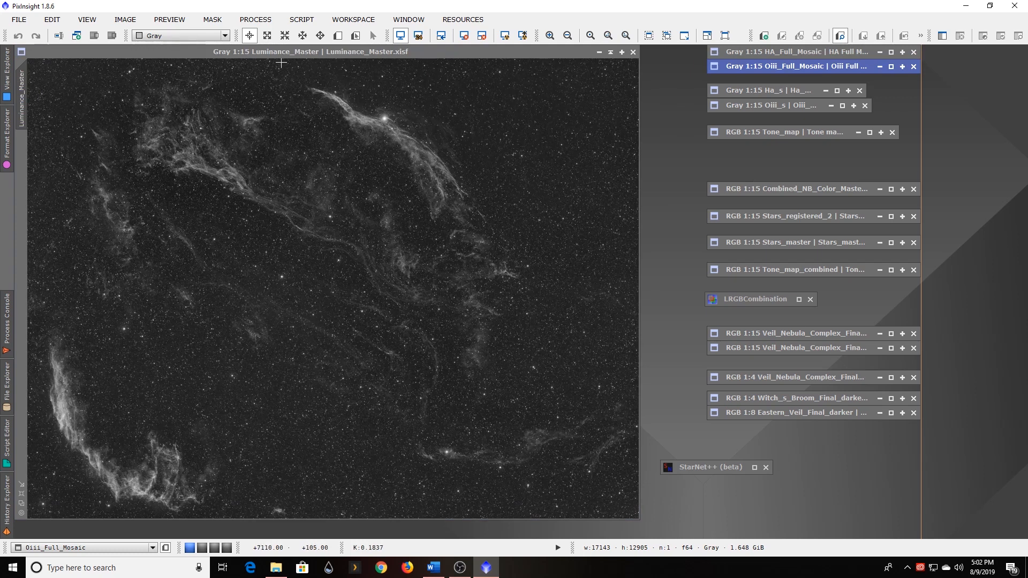
# - Build the PixelMath RGB/K expression HA_Full_Mosaic*.5+Oiii_Full_Mosaic*.5, highlight the Ha weight, and close PixelMath without applying it
pyautogui.click(267, 24)
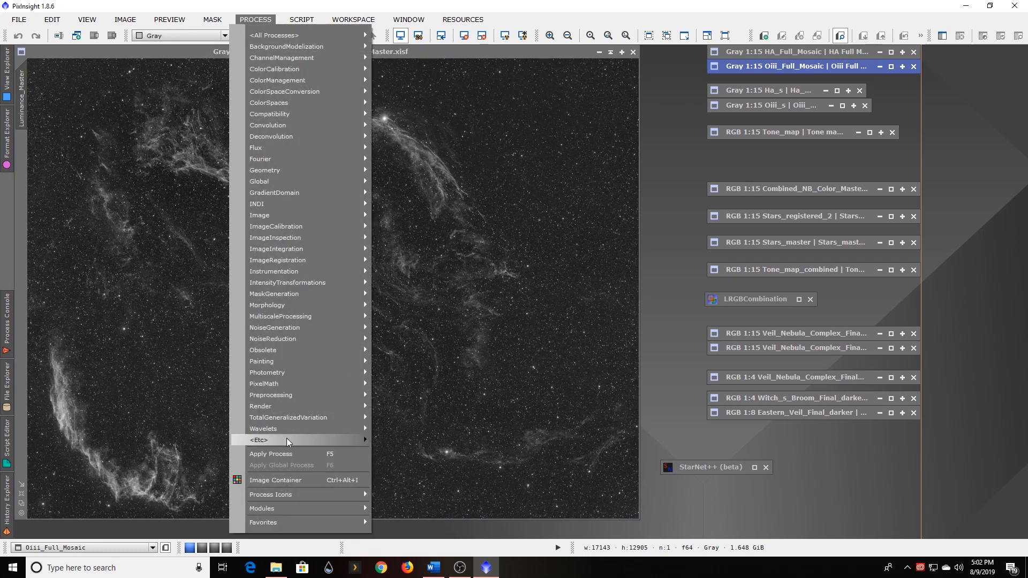
pyautogui.moveTo(315, 382)
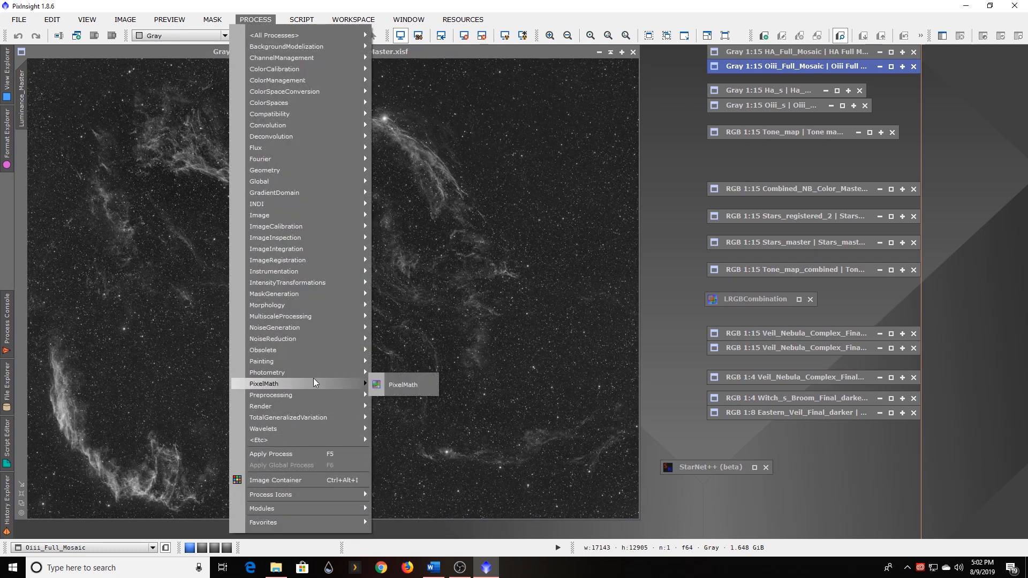
pyautogui.click(406, 385)
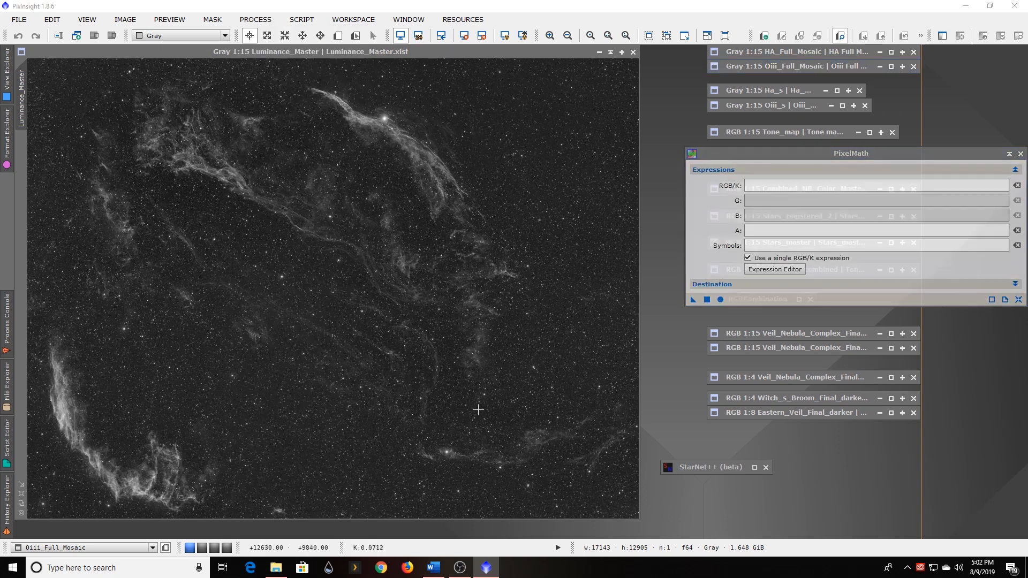
pyautogui.click(783, 270)
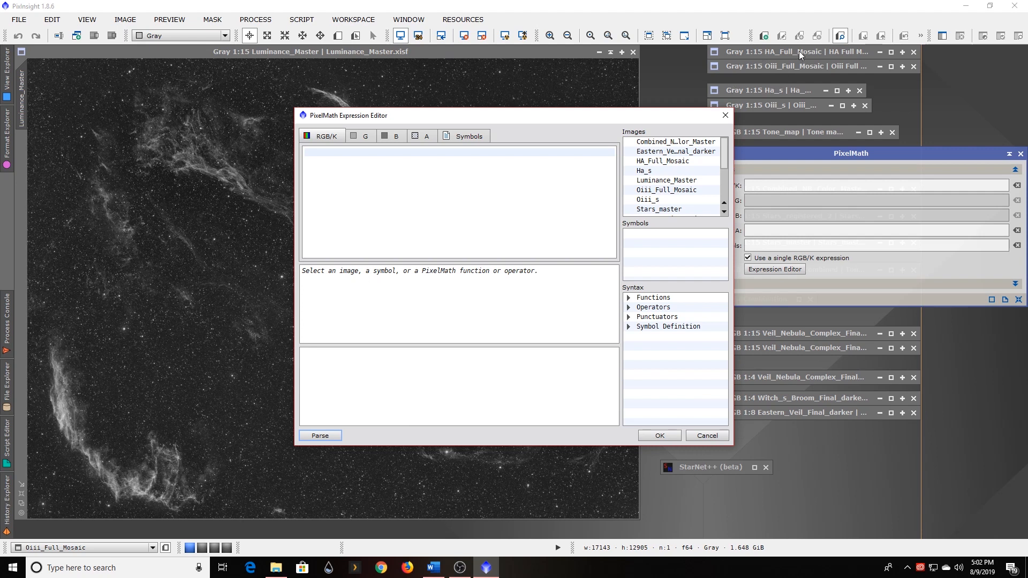
pyautogui.doubleClick(663, 162)
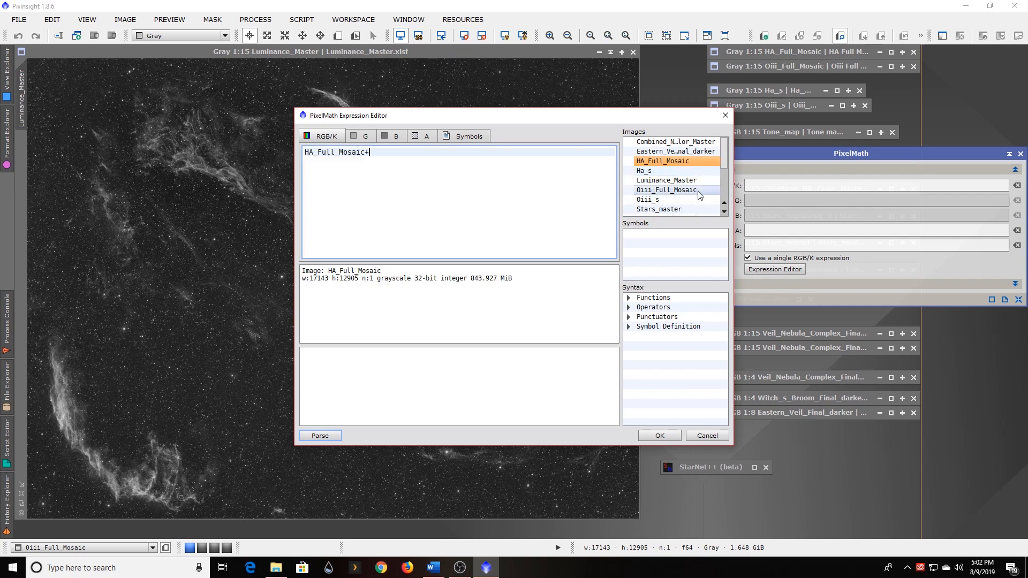
pyautogui.doubleClick(666, 189)
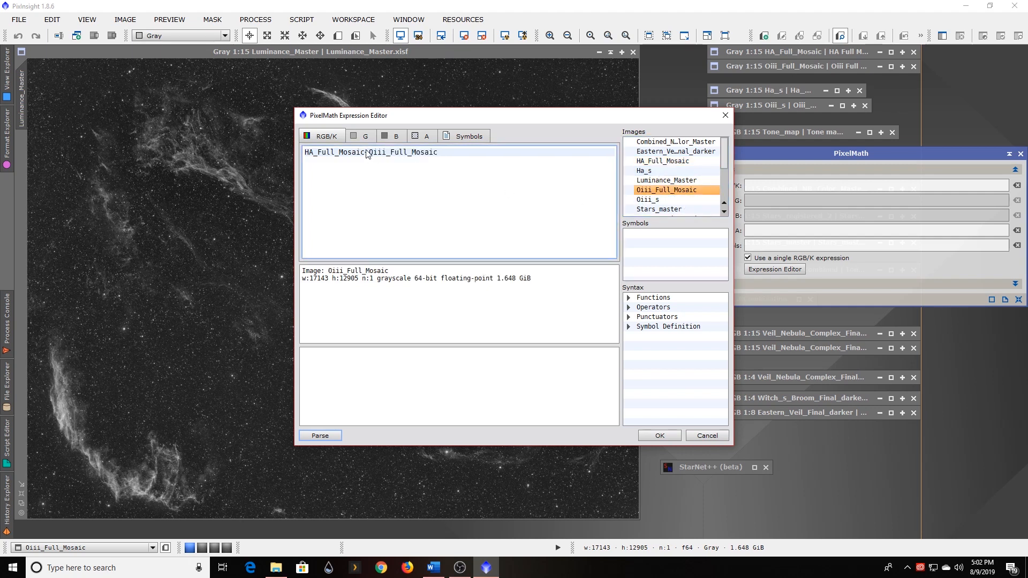
pyautogui.write('*.5')
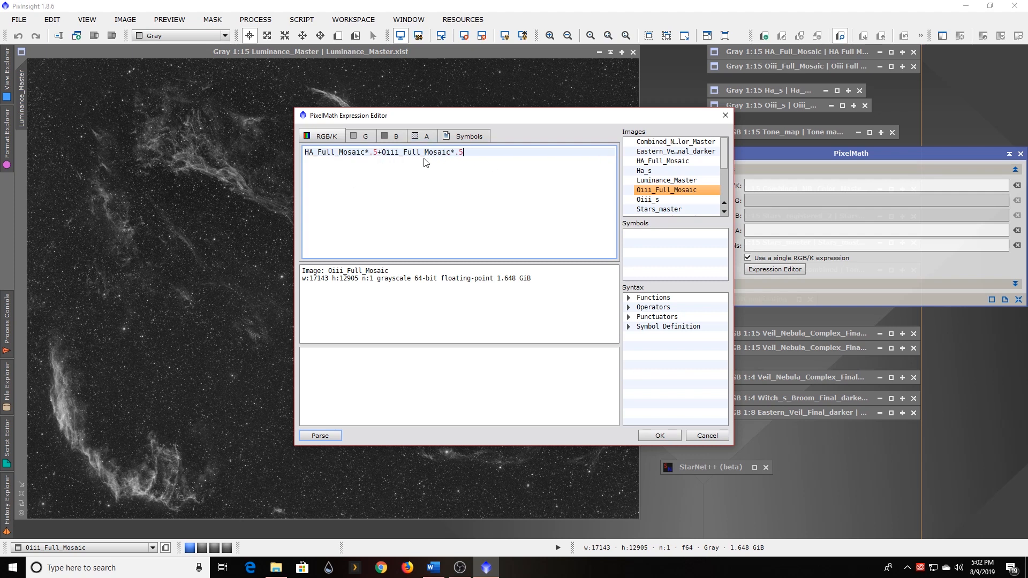
pyautogui.click(659, 436)
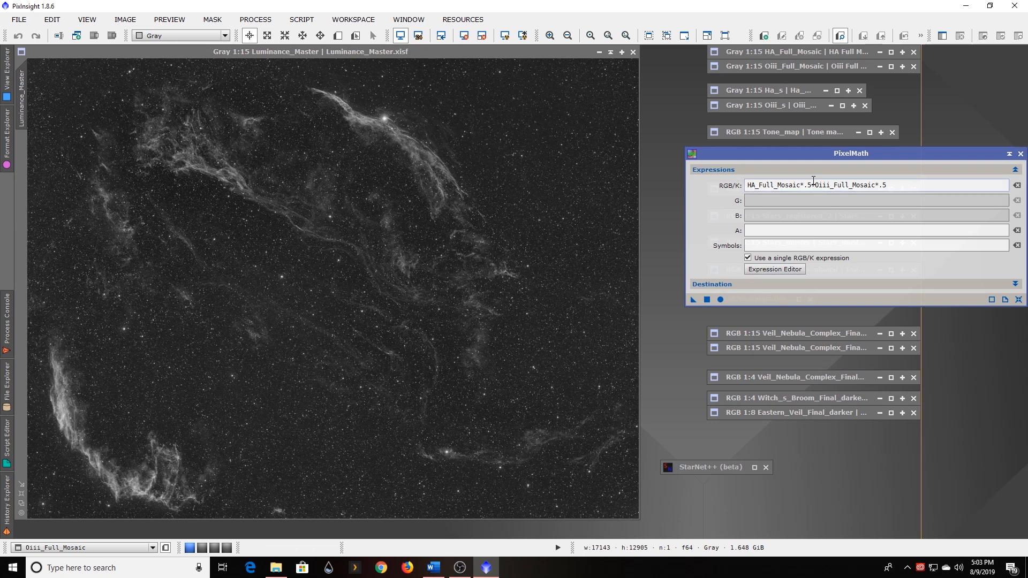
pyautogui.moveTo(811, 185); pyautogui.dragTo(805, 185)
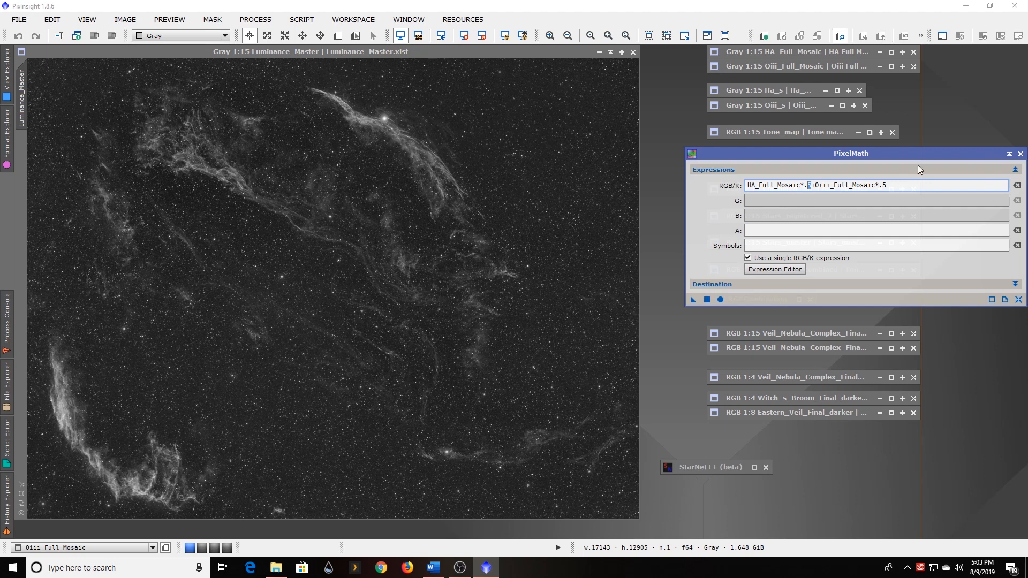
pyautogui.click(1020, 154)
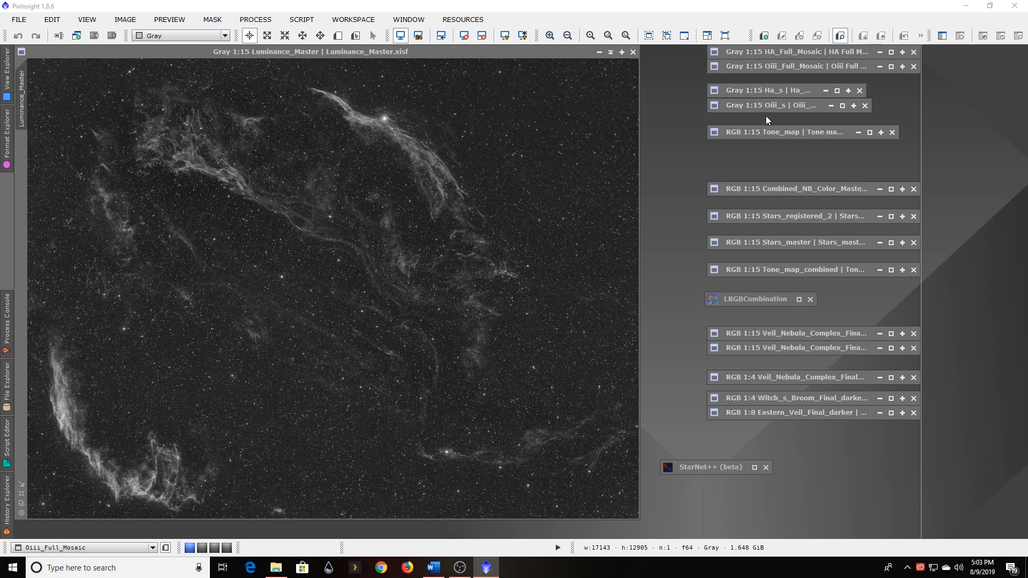
# - Examine the stars and the filament beside the bright star in Luminance_Master up to 1:3 scale, and return to a wider view
pyautogui.click(358, 132)
pyautogui.scroll(4, 359, 132)
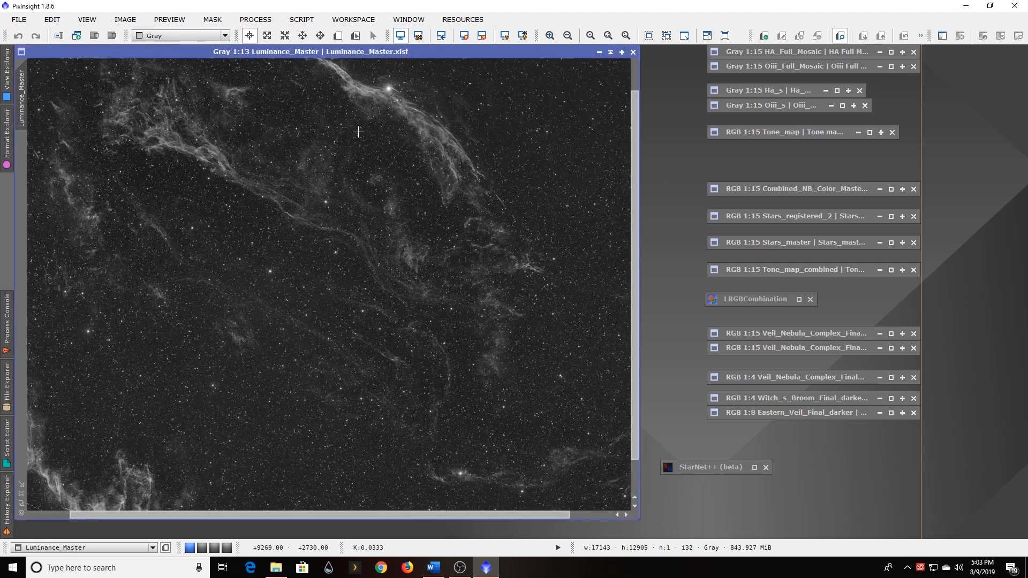
pyautogui.scroll(4, 496, 197)
pyautogui.moveTo(638, 278); pyautogui.dragTo(635, 144)
pyautogui.scroll(2, 591, 193)
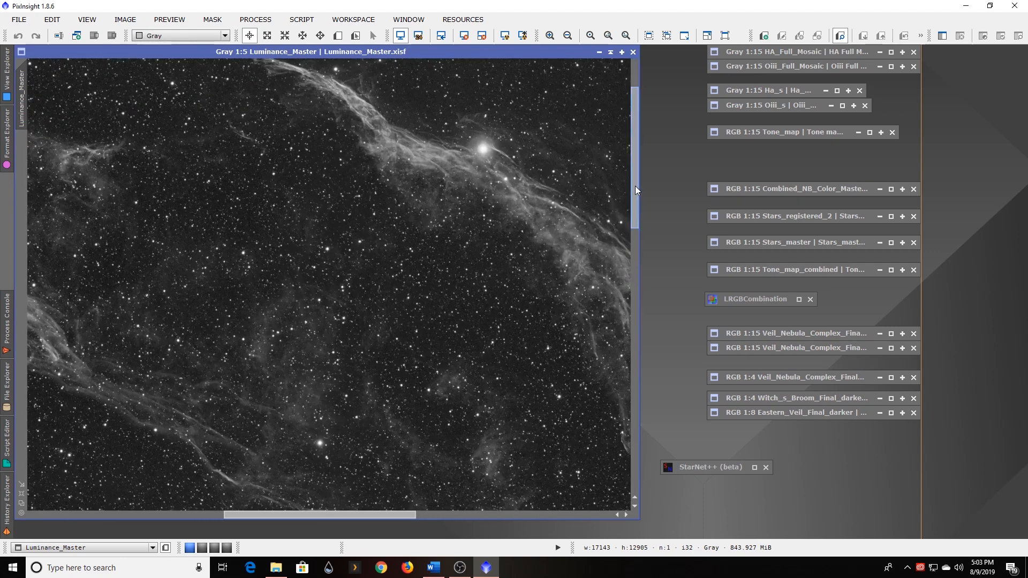
pyautogui.moveTo(635, 186); pyautogui.dragTo(635, 156)
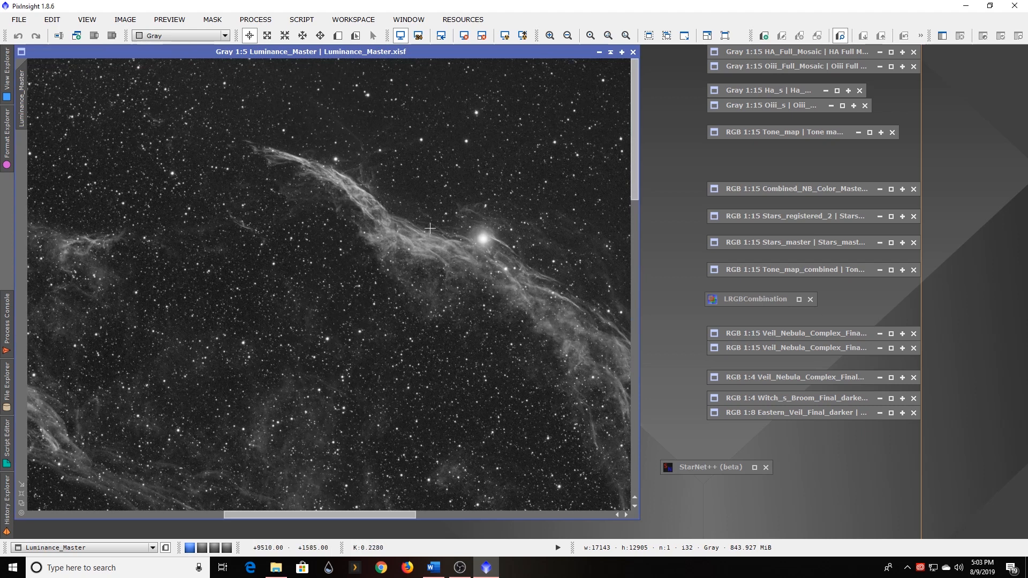
pyautogui.scroll(2, 388, 244)
pyautogui.moveTo(635, 153); pyautogui.dragTo(636, 120)
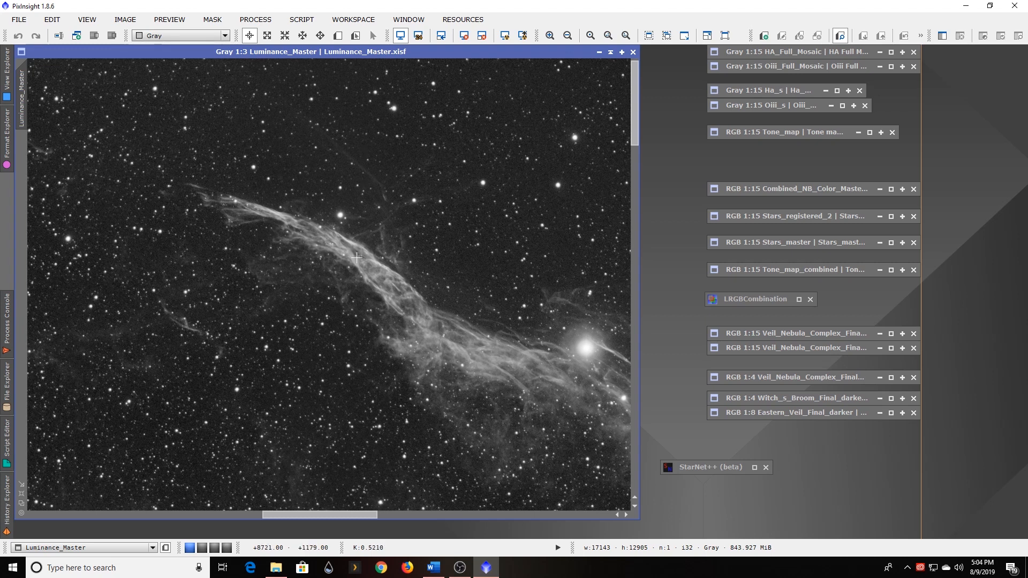
pyautogui.scroll(-1, 357, 257)
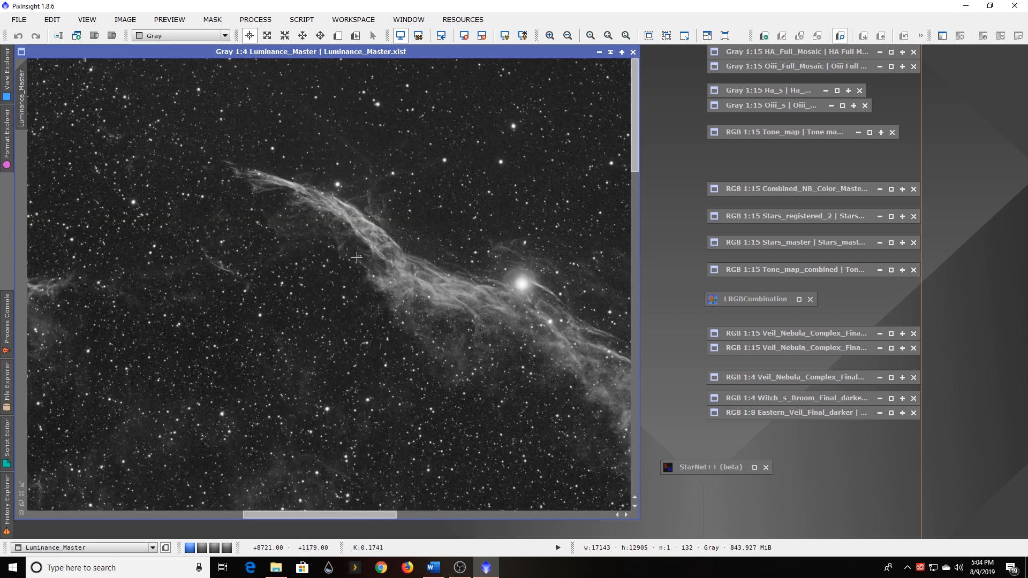
pyautogui.scroll(-4, 356, 258)
pyautogui.scroll(-5, 357, 257)
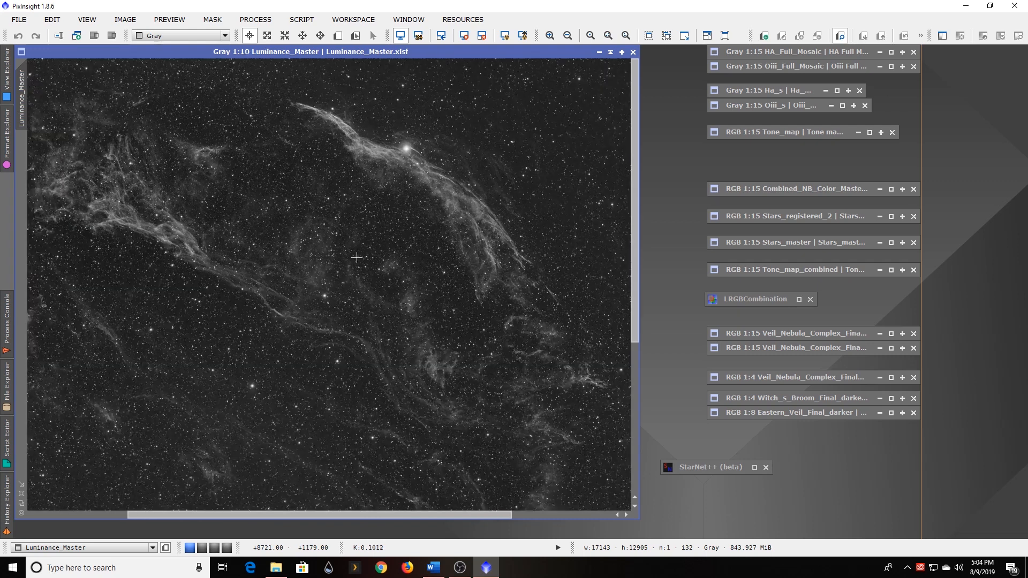
# - Show all of Luminance_Master, briefly open Tone_map to compare the two images, and collapse both
pyautogui.scroll(-2, 357, 257)
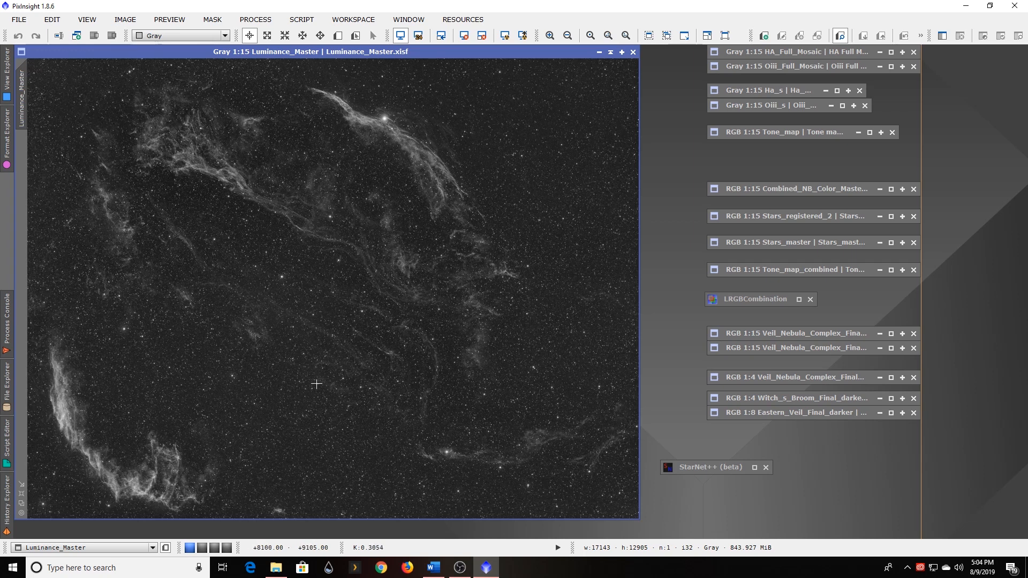
pyautogui.doubleClick(775, 131)
pyautogui.click(610, 52)
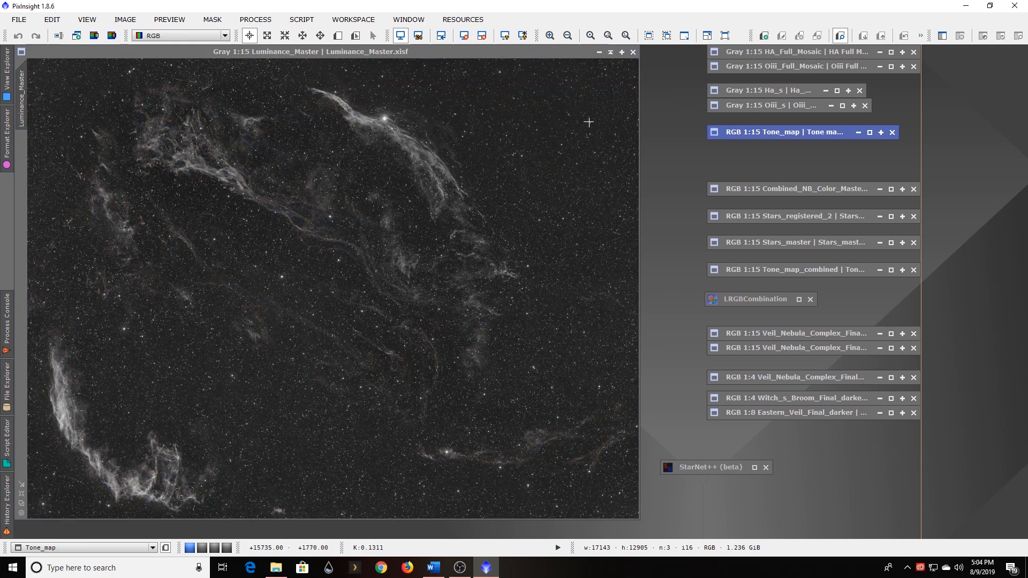
pyautogui.click(611, 52)
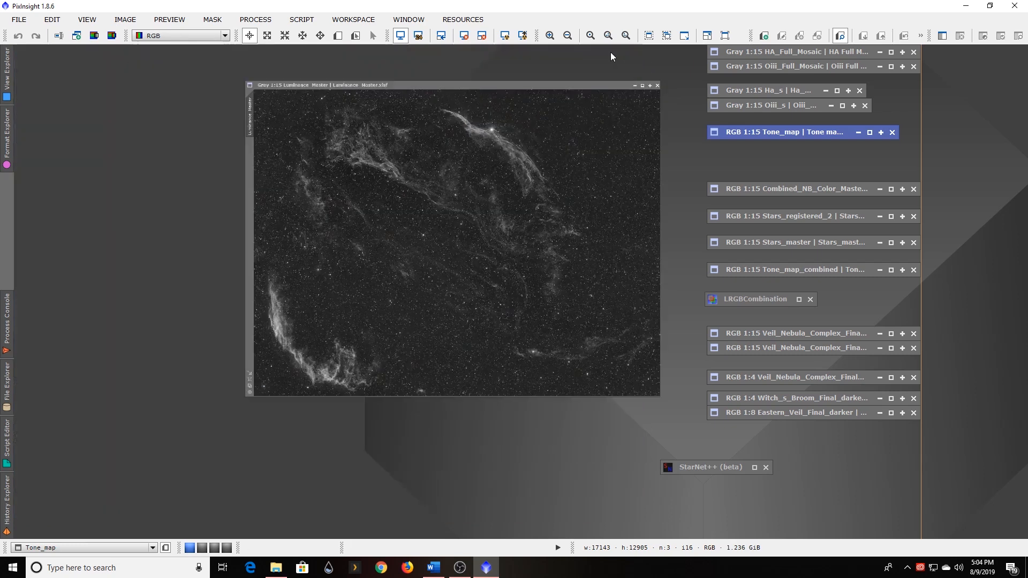
# - Open Combined_NB_Color_Master and examine the red and blue nebula filaments with their stars up to 1:6 scale
pyautogui.doubleClick(778, 189)
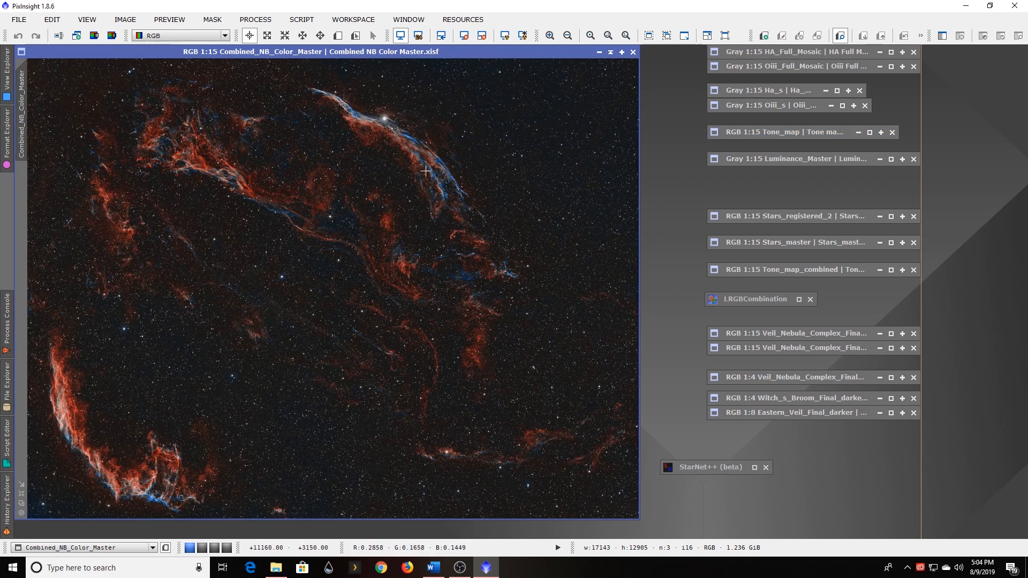
pyautogui.scroll(2, 337, 168)
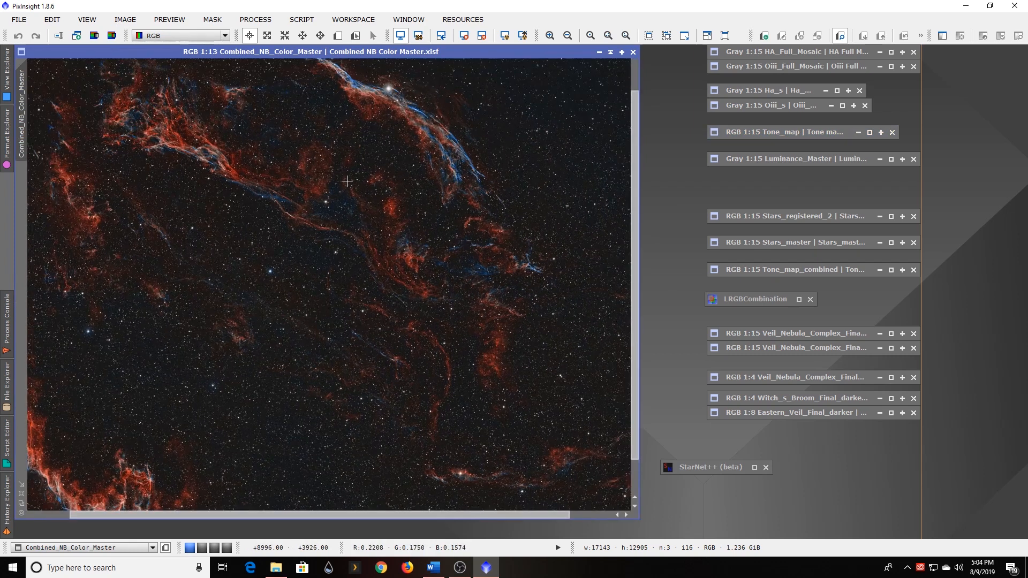
pyautogui.moveTo(634, 221); pyautogui.dragTo(634, 179)
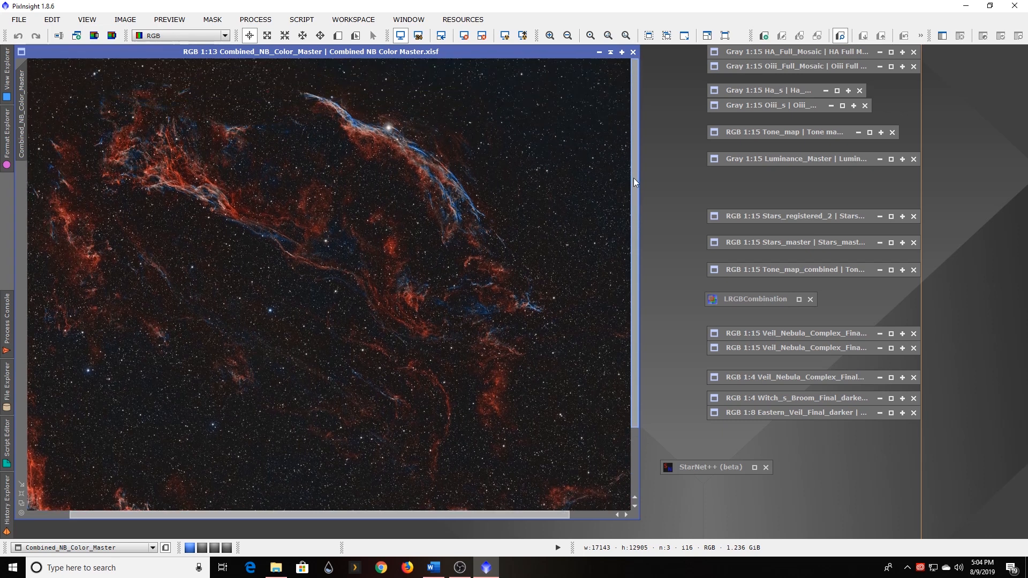
pyautogui.scroll(1, 289, 175)
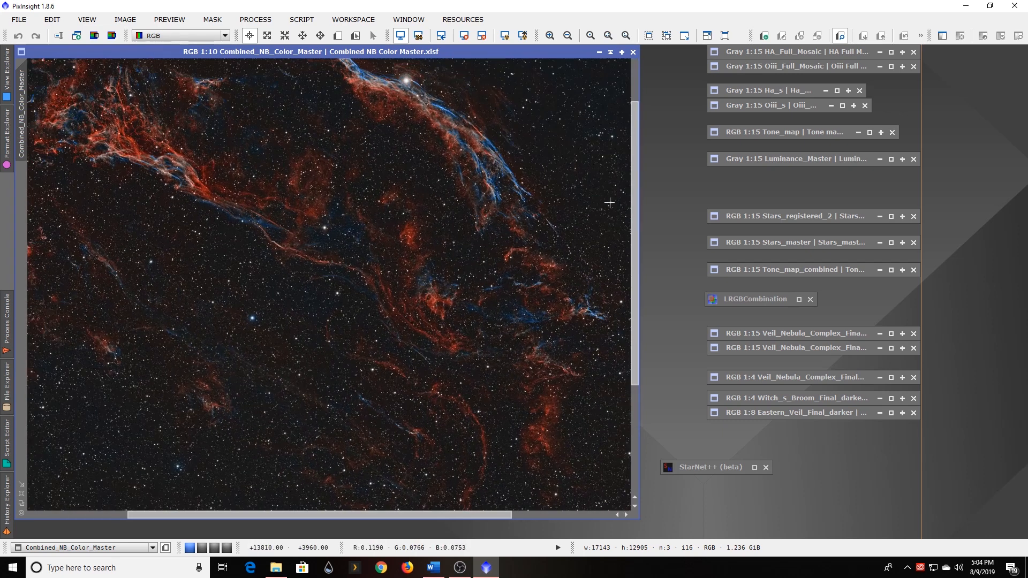
pyautogui.moveTo(634, 230); pyautogui.dragTo(632, 187)
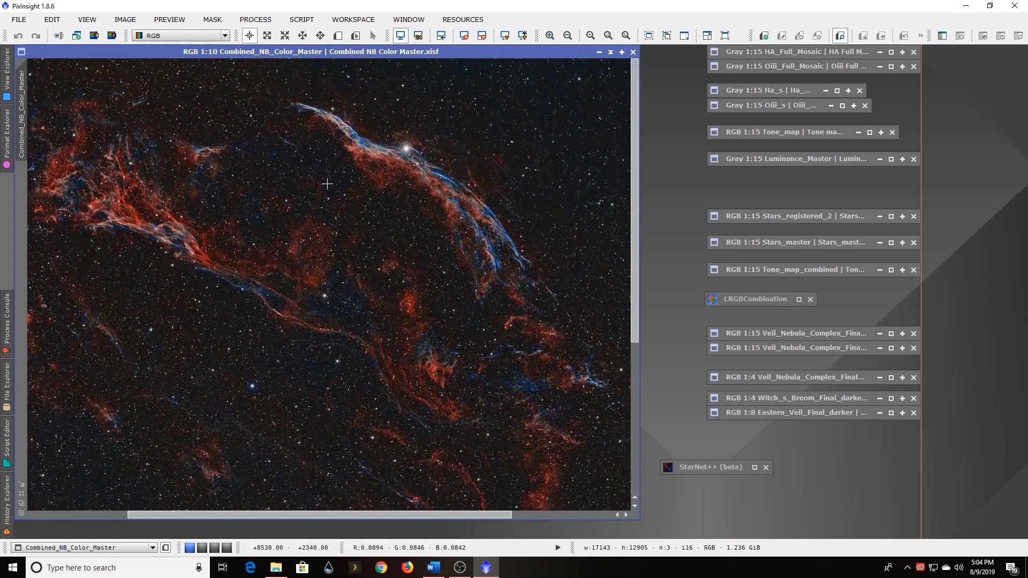
pyautogui.scroll(4, 426, 162)
pyautogui.moveTo(635, 197); pyautogui.dragTo(638, 155)
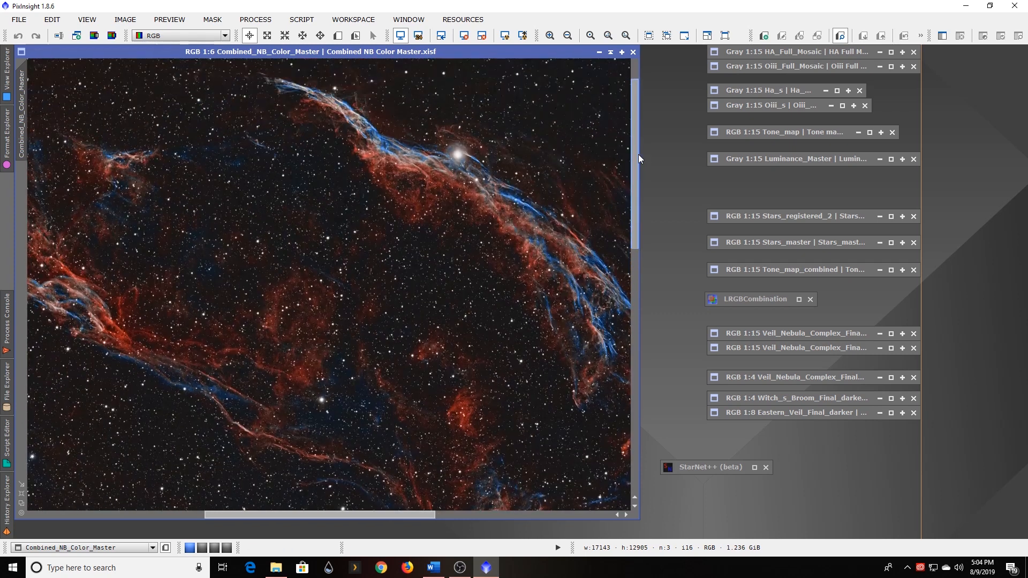
# - Examine the filament beside the bright star in Combined_NB_Color_Master up to 1:2 scale, and inspect the star field and filaments further down
pyautogui.scroll(2, 540, 237)
pyautogui.scroll(1, 540, 237)
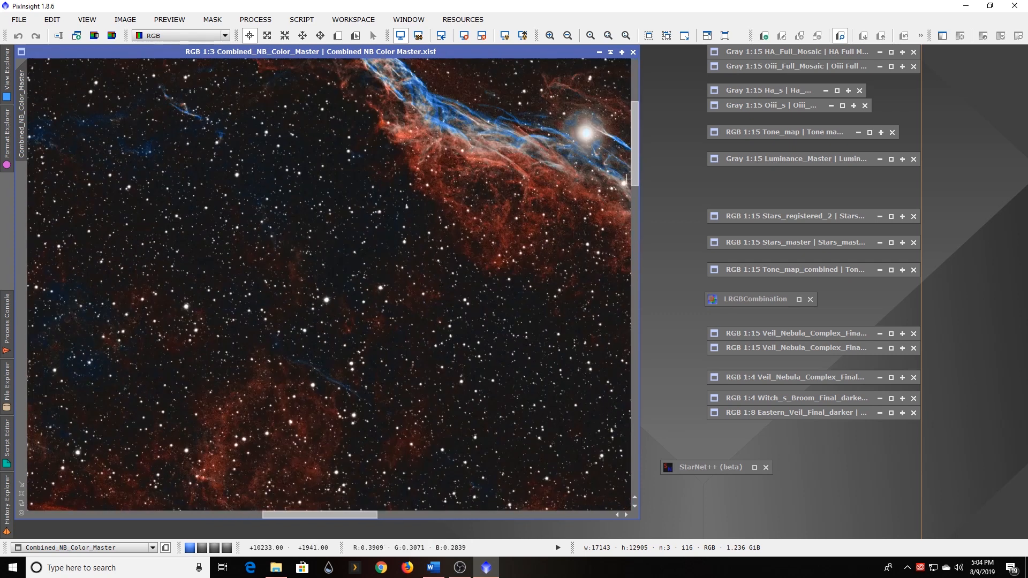
pyautogui.moveTo(635, 164); pyautogui.dragTo(634, 120)
pyautogui.scroll(2, 422, 224)
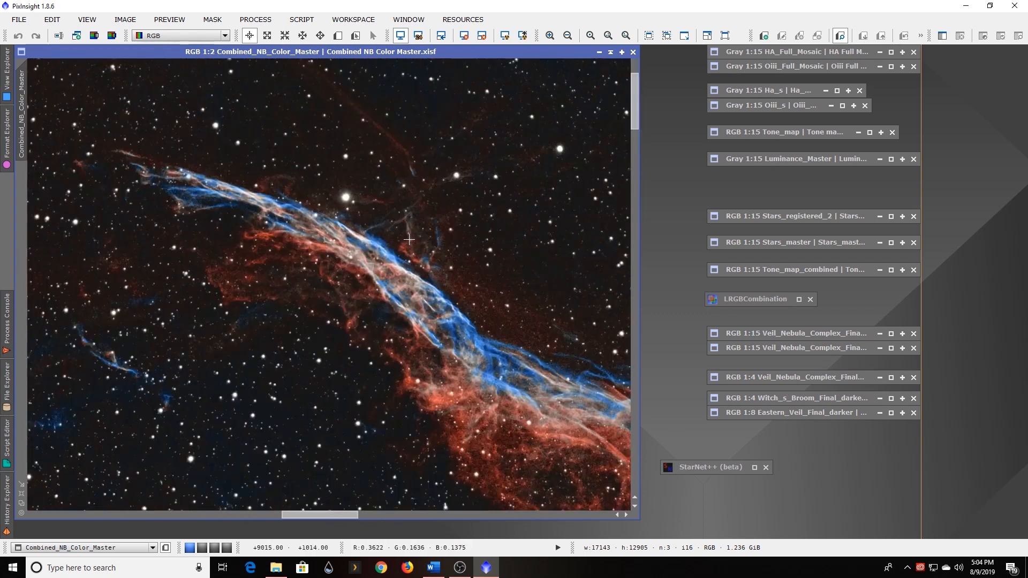
pyautogui.scroll(-1, 409, 239)
pyautogui.moveTo(634, 115); pyautogui.dragTo(632, 245)
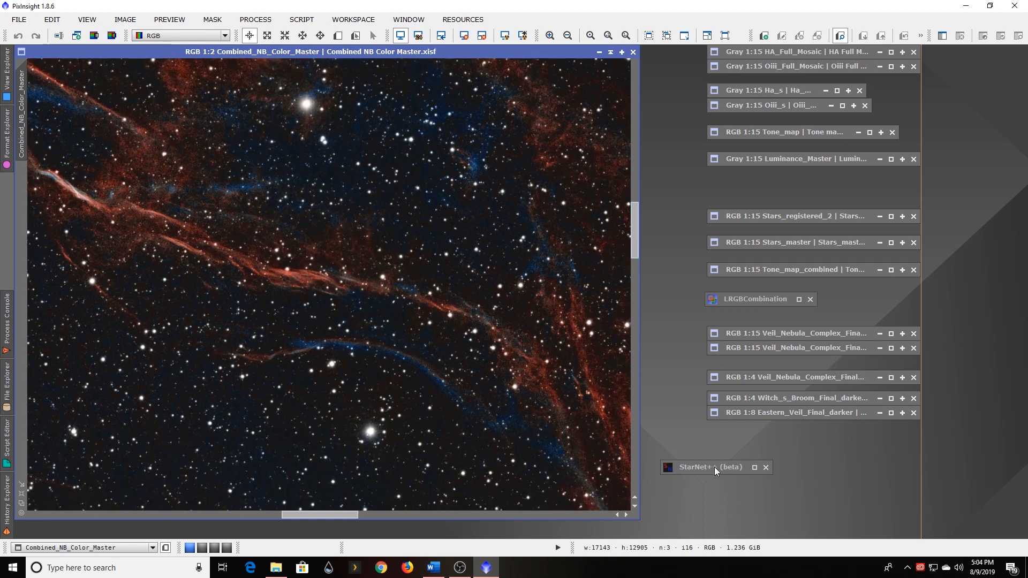
# - Compare Combined_NB_Color_Master with the starless Tone_map, return it to the full 1:15 view, and collapse both images
pyautogui.doubleClick(777, 132)
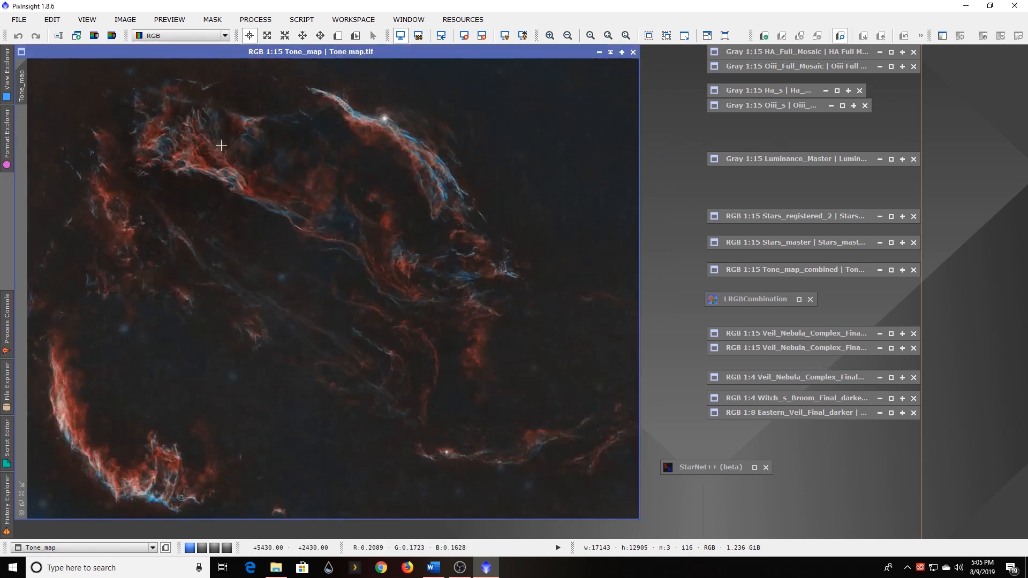
pyautogui.click(599, 52)
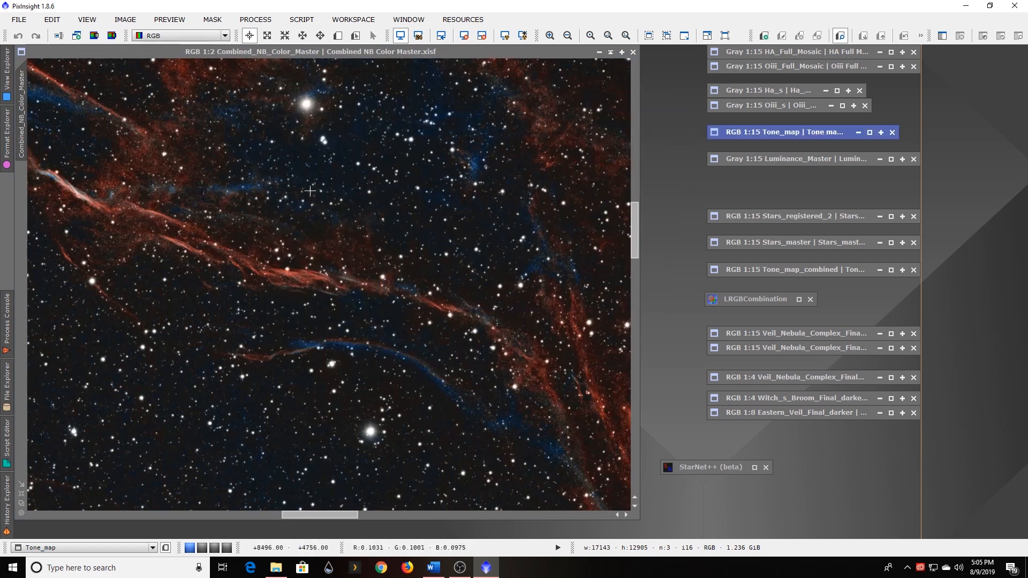
pyautogui.scroll(-1, 262, 191)
pyautogui.scroll(-1, 263, 191)
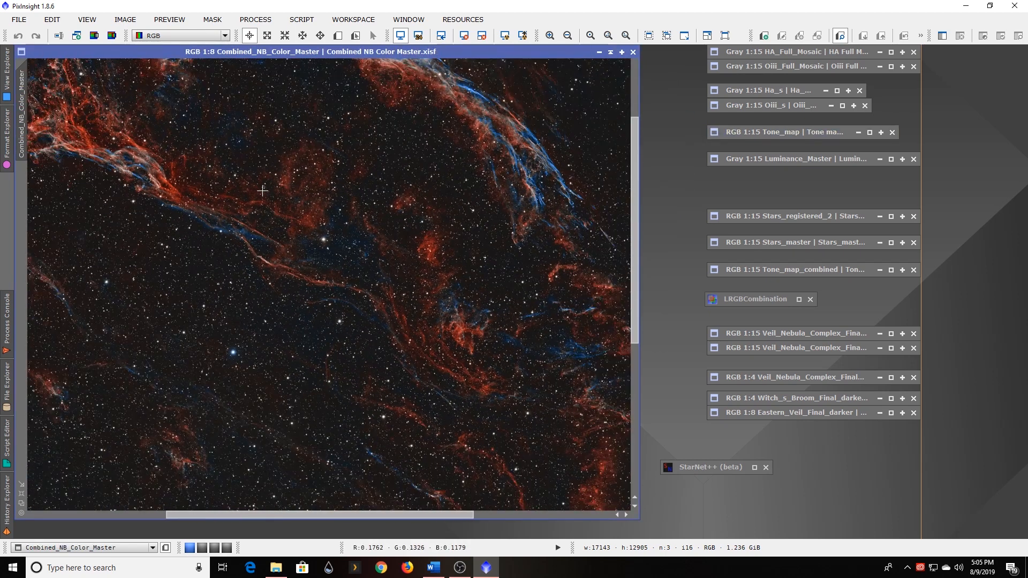
pyautogui.scroll(-5, 262, 191)
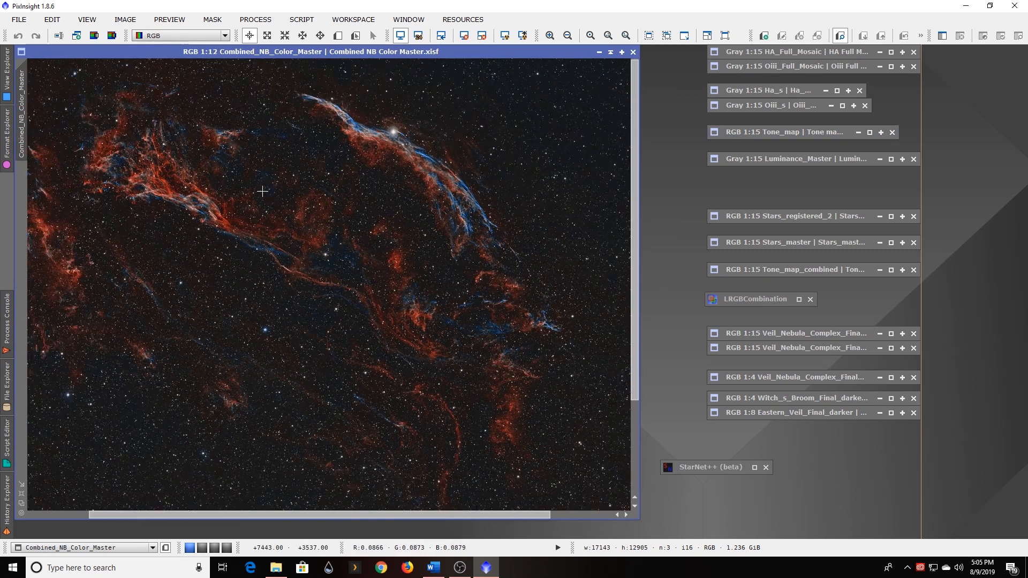
pyautogui.scroll(-2, 262, 191)
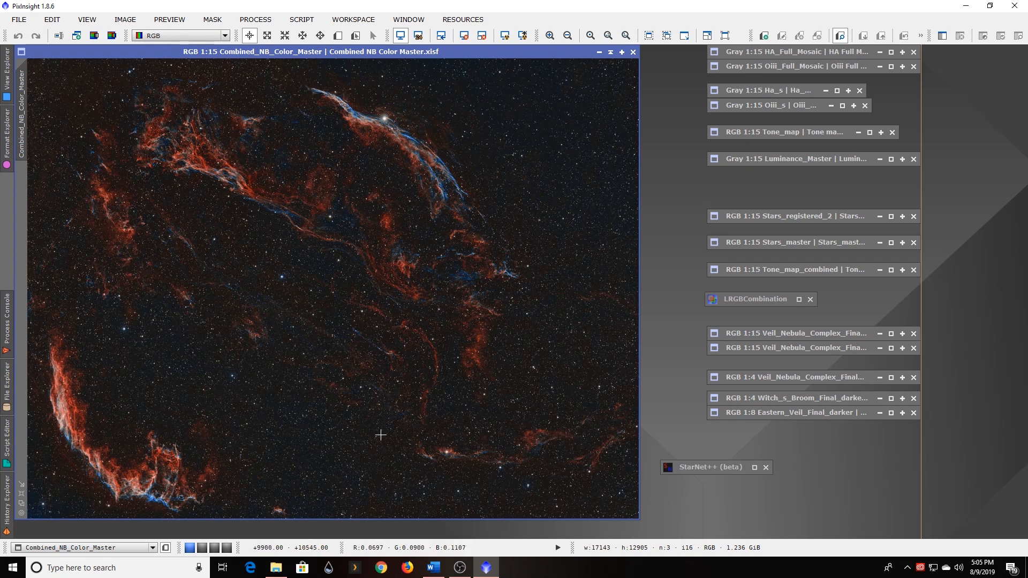
pyautogui.click(612, 53)
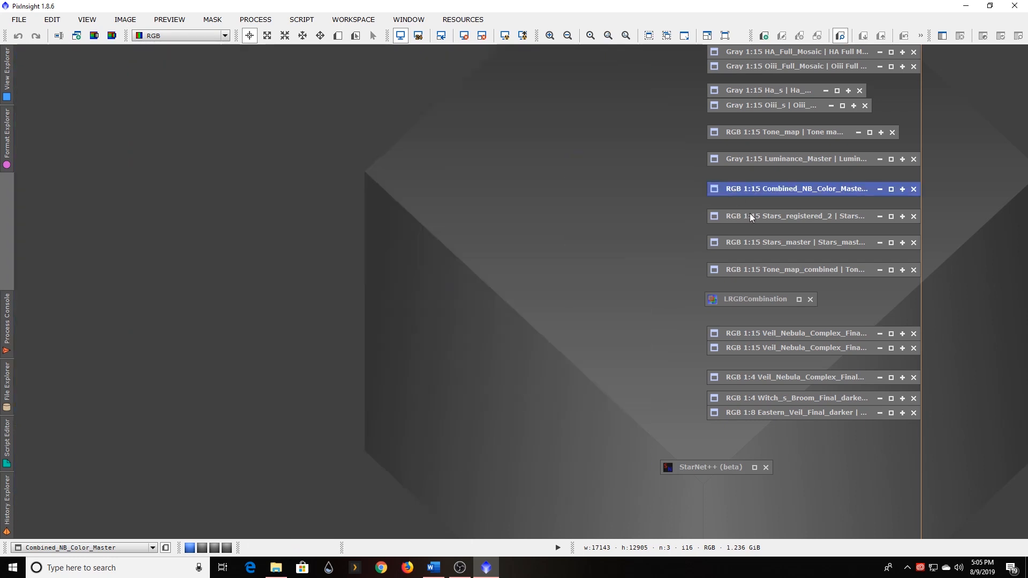
# - Open Stars_registered_2 and examine the coloured stars and faint filament near the bright star up to 1:3 scale
pyautogui.doubleClick(750, 213)
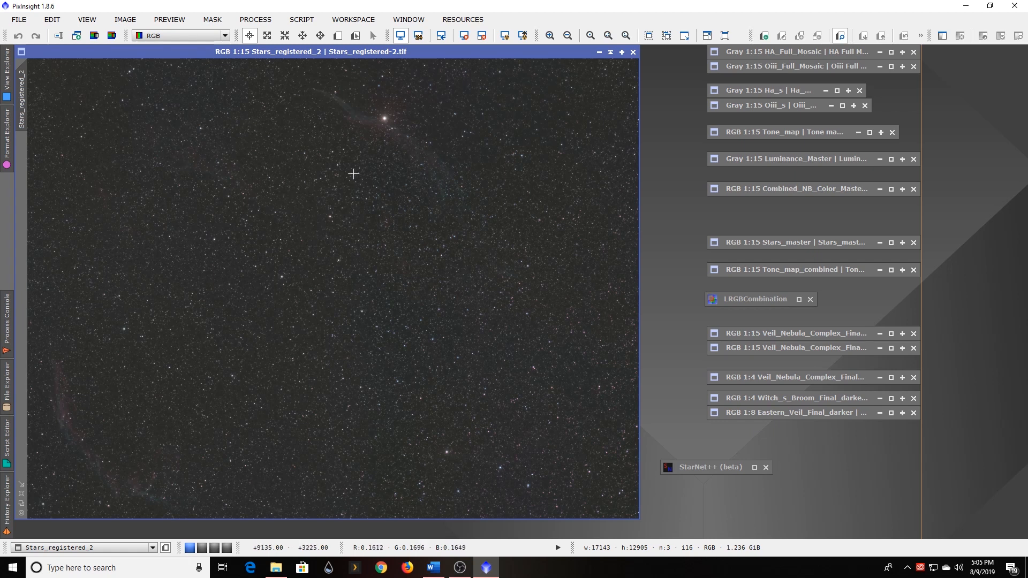
pyautogui.scroll(4, 369, 220)
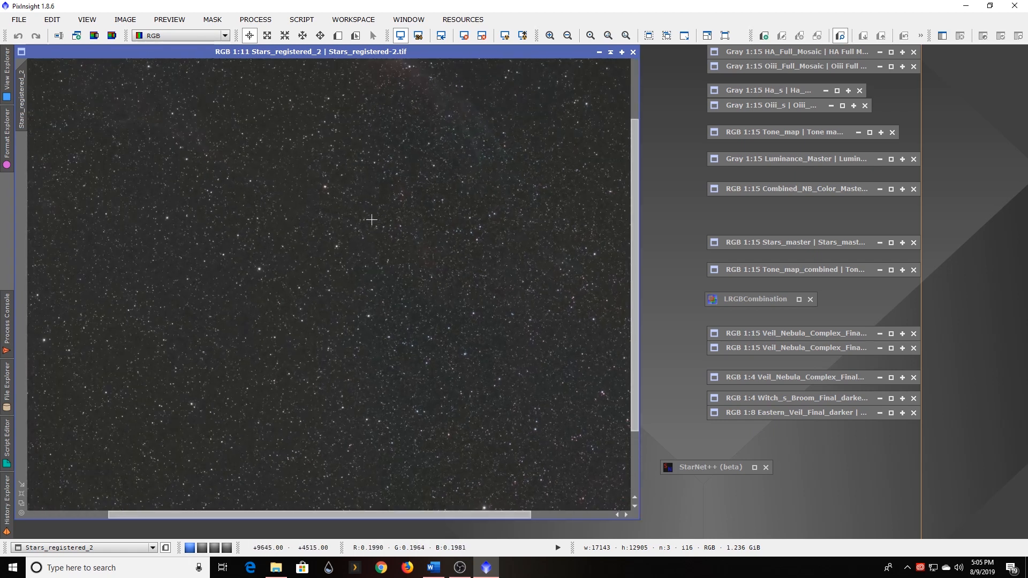
pyautogui.moveTo(632, 314); pyautogui.dragTo(633, 157)
pyautogui.scroll(3, 454, 186)
pyautogui.scroll(2, 442, 221)
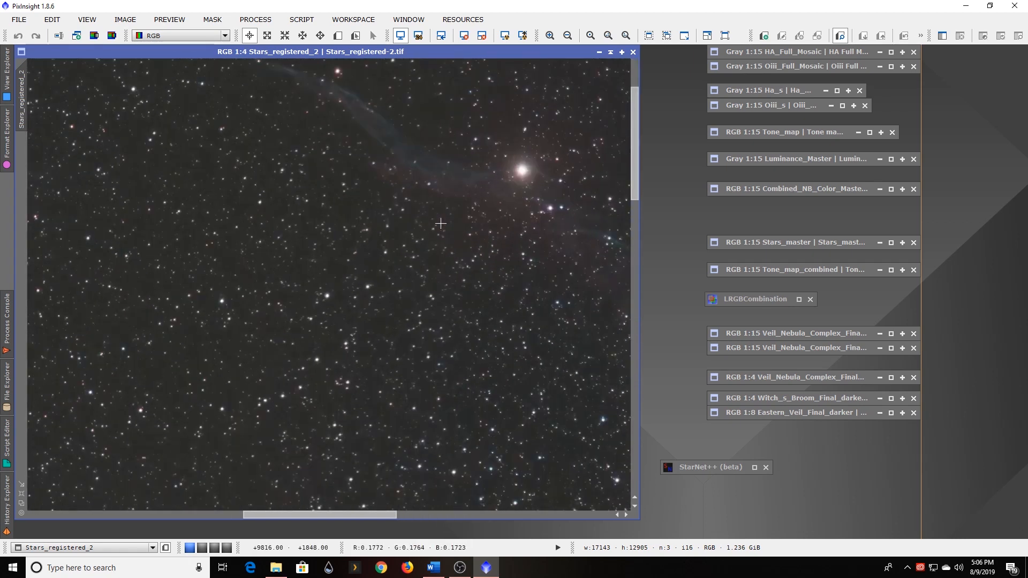
pyautogui.scroll(-1, 417, 202)
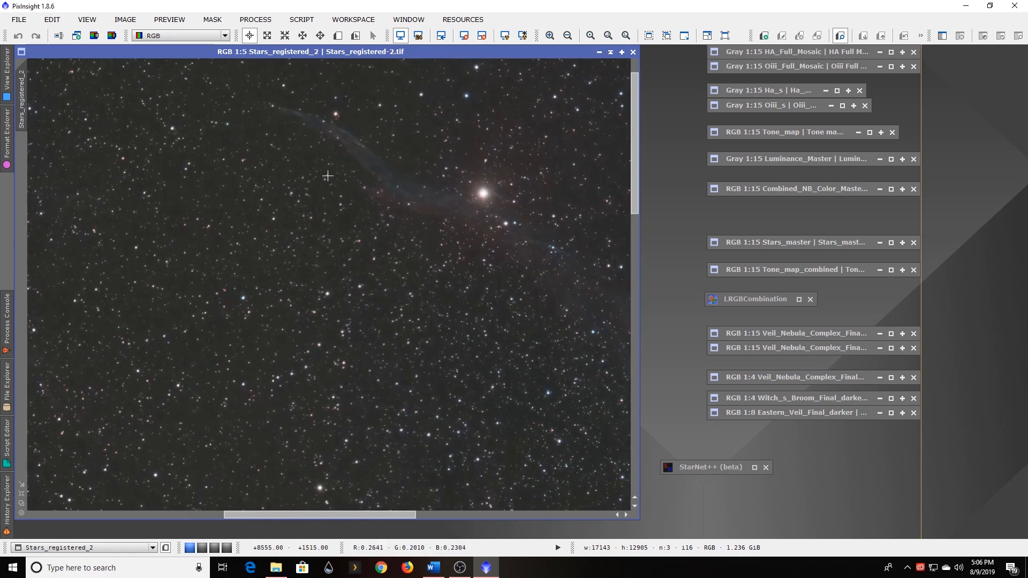
pyautogui.scroll(1, 354, 169)
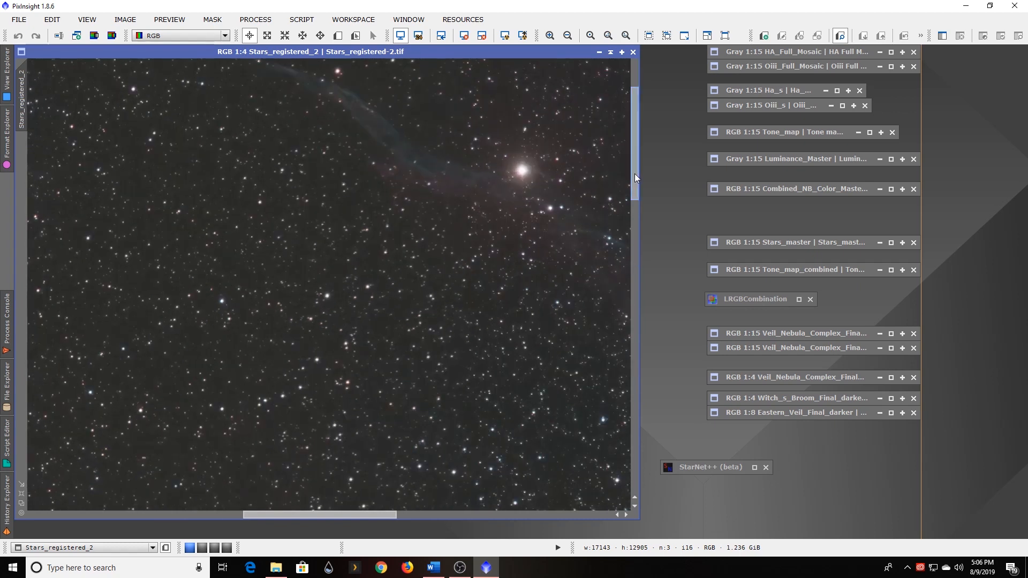
pyautogui.moveTo(635, 174); pyautogui.dragTo(638, 140)
pyautogui.scroll(1, 430, 219)
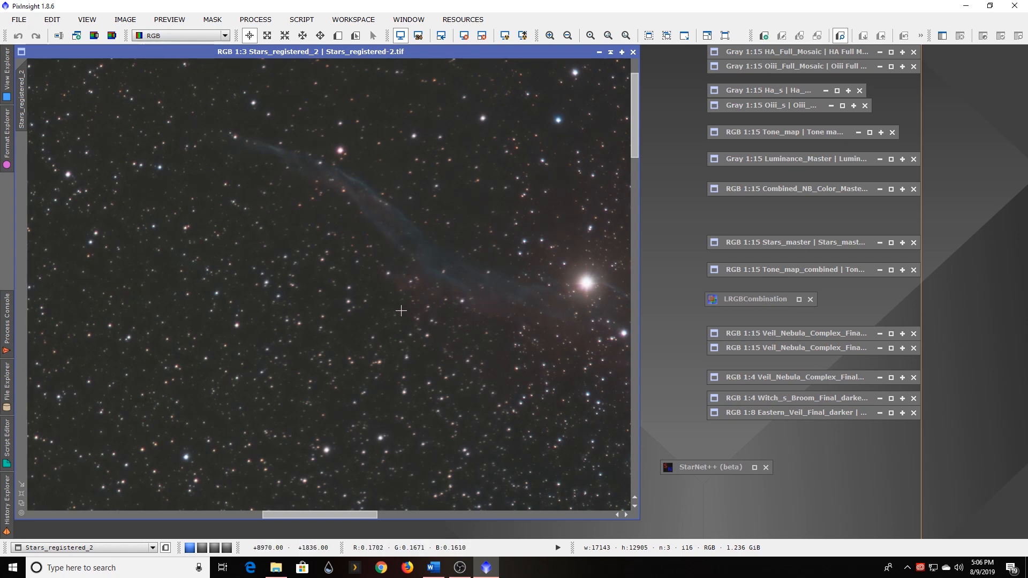
# - Examine the star colours near the centre of Stars_registered_2 at 2:1 scale, and return to the full 1:15 view
pyautogui.scroll(-2, 347, 304)
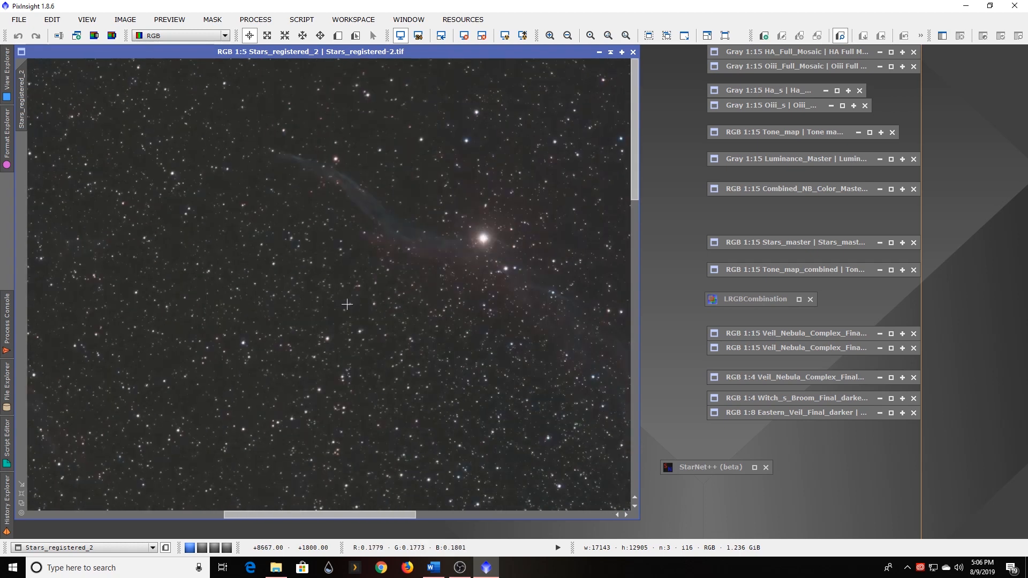
pyautogui.scroll(-1, 347, 304)
pyautogui.scroll(-8, 347, 303)
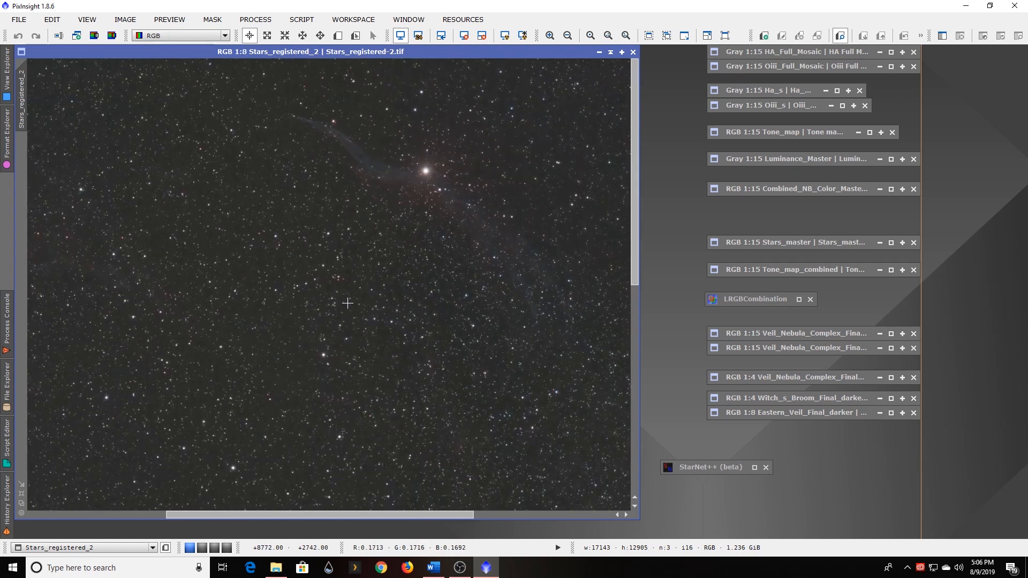
pyautogui.scroll(-1, 348, 304)
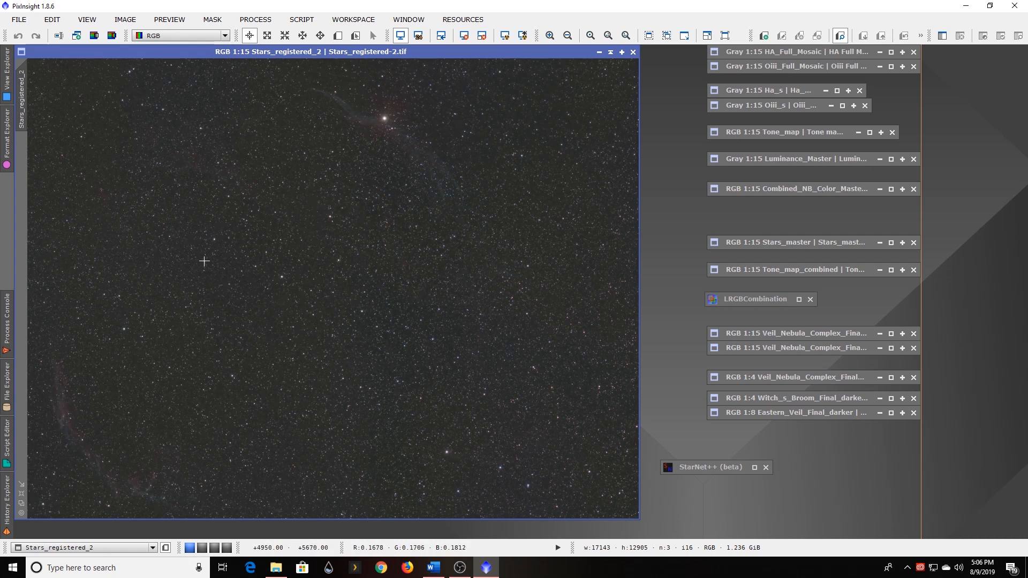
pyautogui.scroll(14, 336, 290)
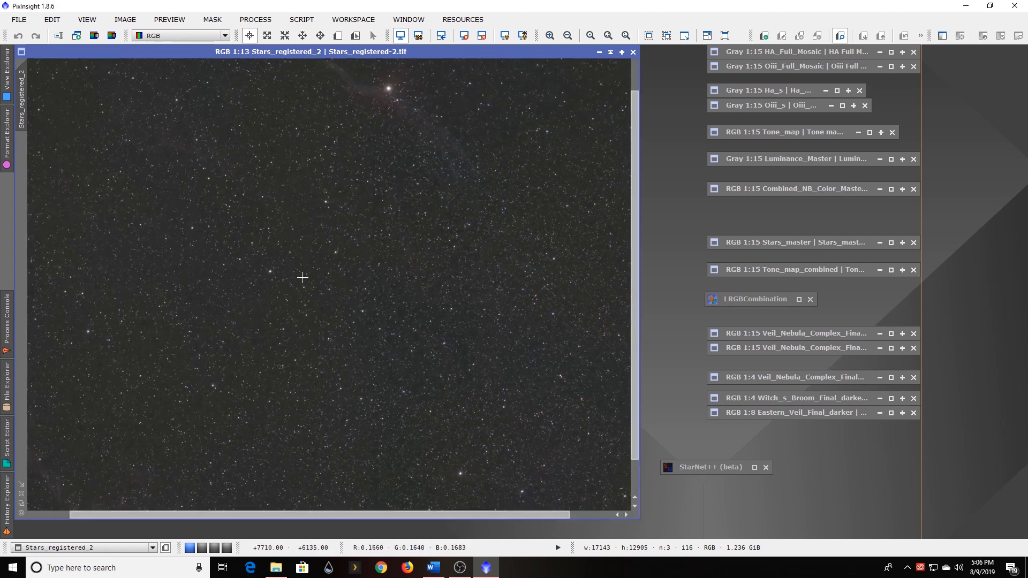
pyautogui.scroll(1, 302, 279)
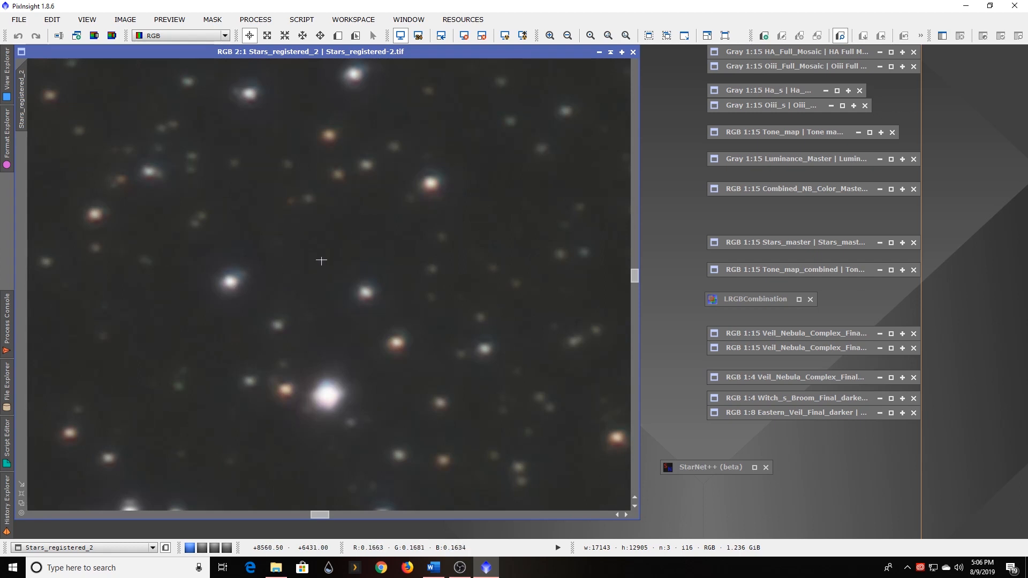
pyautogui.scroll(-7, 316, 259)
pyautogui.scroll(-8, 355, 160)
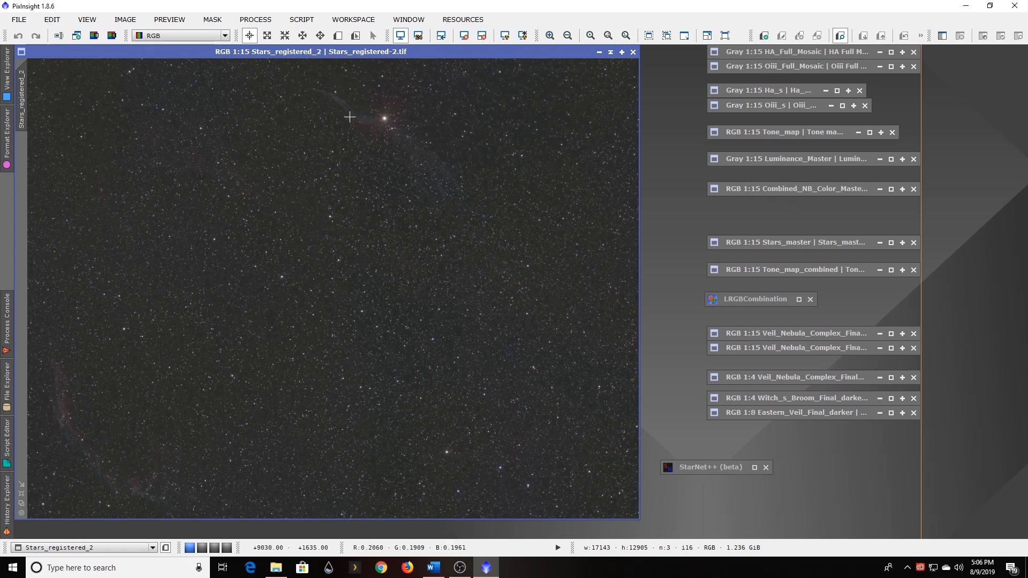
# - Enable Create starmask in StarNet++ with a stride of 64, and collapse the process without applying it
pyautogui.doubleClick(709, 467)
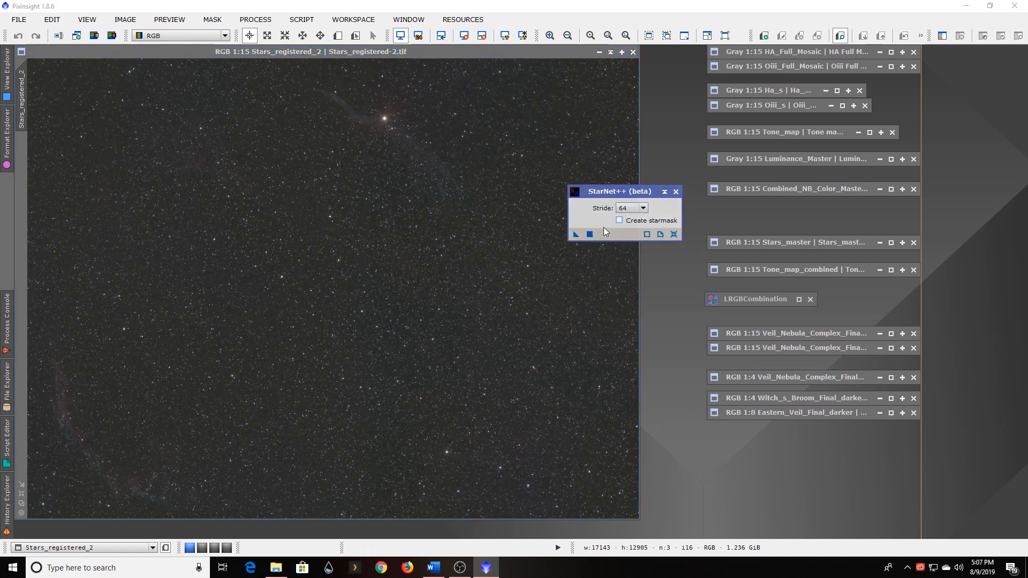
pyautogui.click(619, 221)
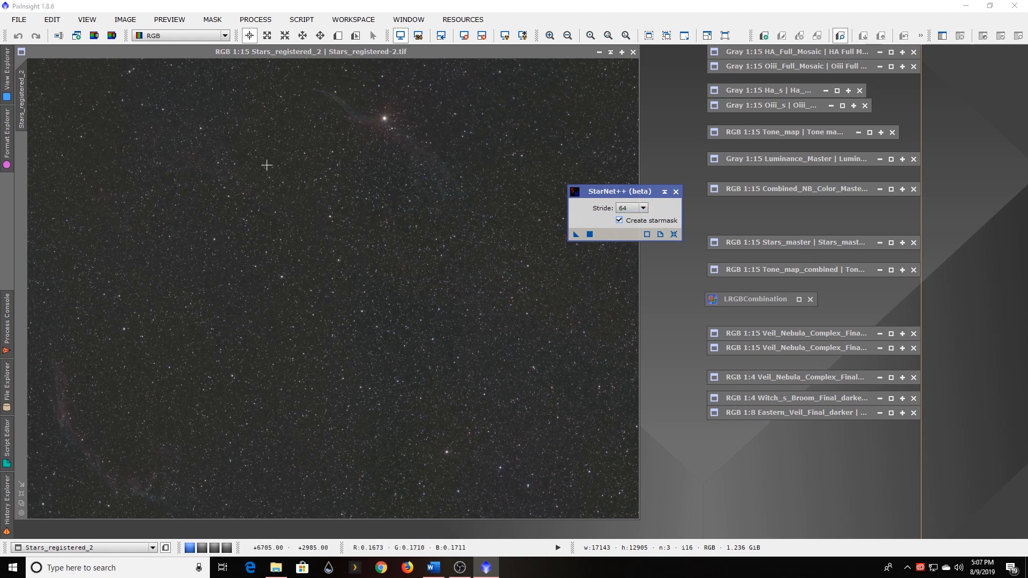
pyautogui.click(664, 192)
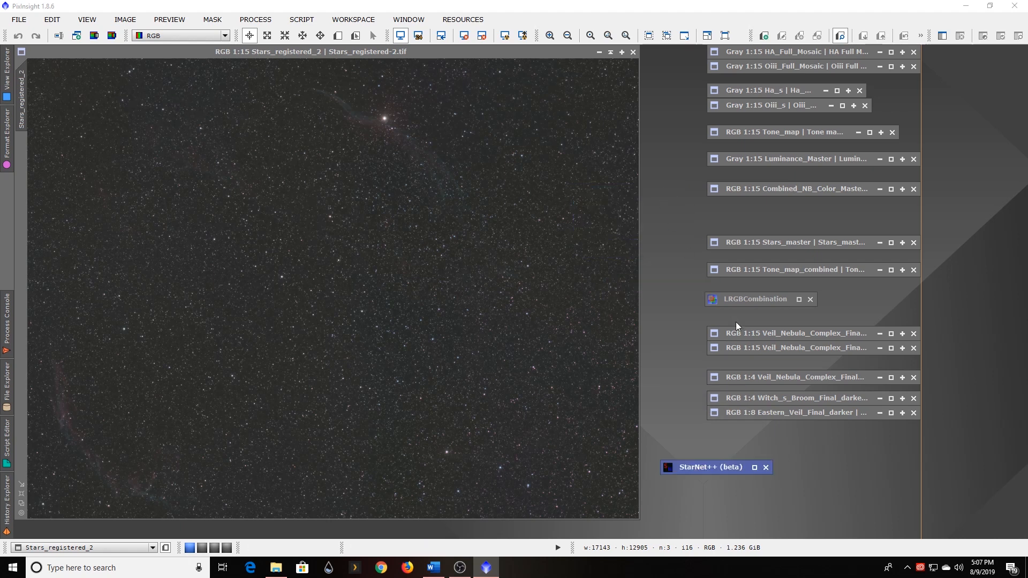
# - Collapse Stars_registered_2 and open the Stars_master image
pyautogui.click(611, 52)
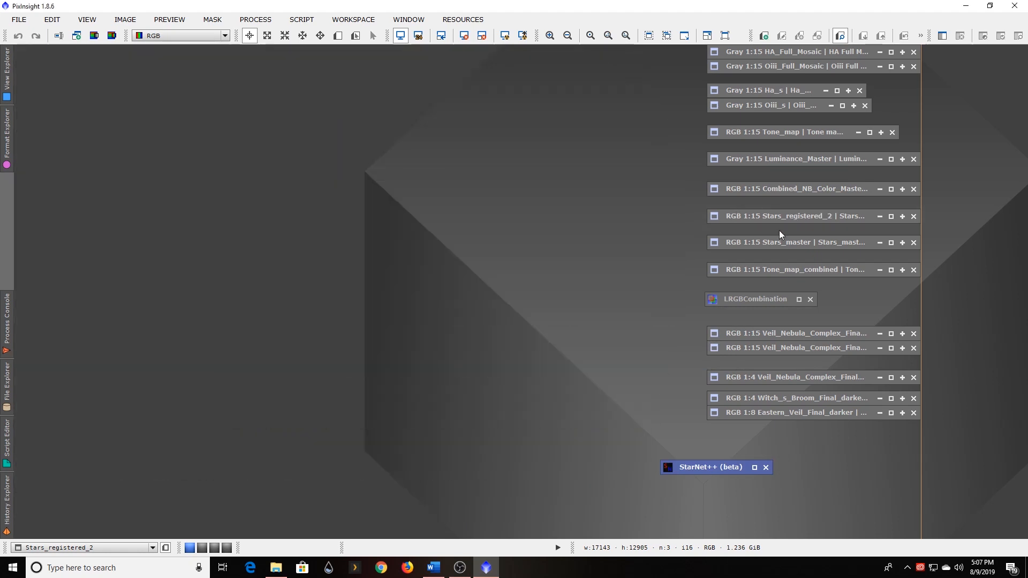
pyautogui.doubleClick(779, 239)
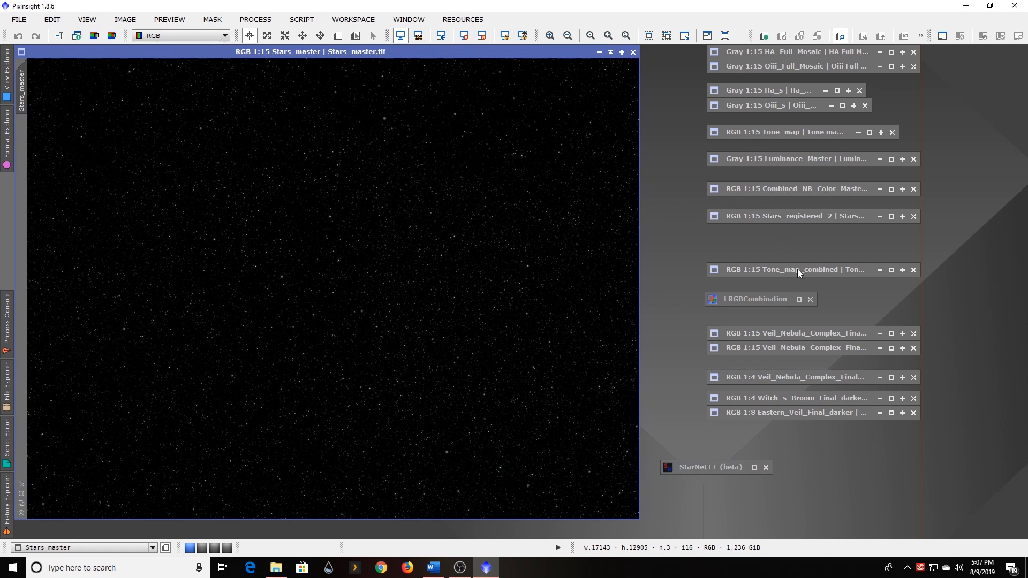
# - Compare Stars_registered_2 with Stars_master, examine the extracted stars of Stars_master up to 1:4 scale, and return to the full 1:15 view
pyautogui.doubleClick(781, 215)
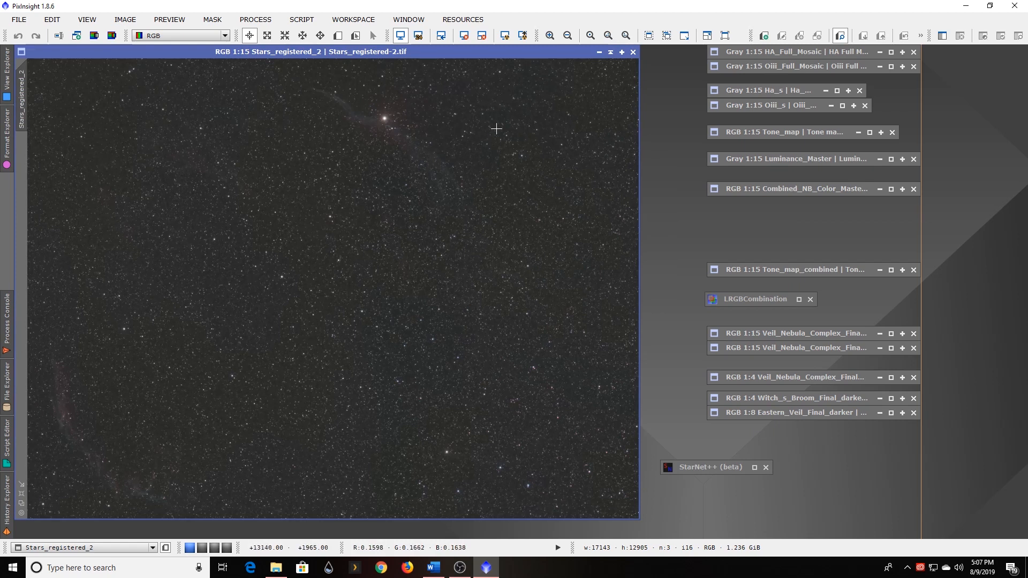
pyautogui.click(611, 52)
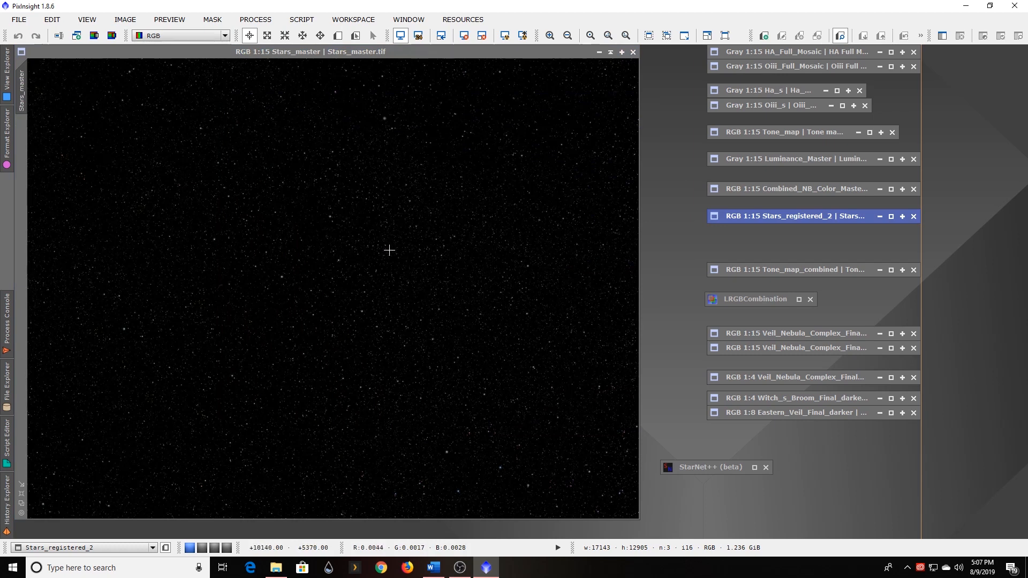
pyautogui.scroll(2, 390, 250)
pyautogui.scroll(9, 387, 188)
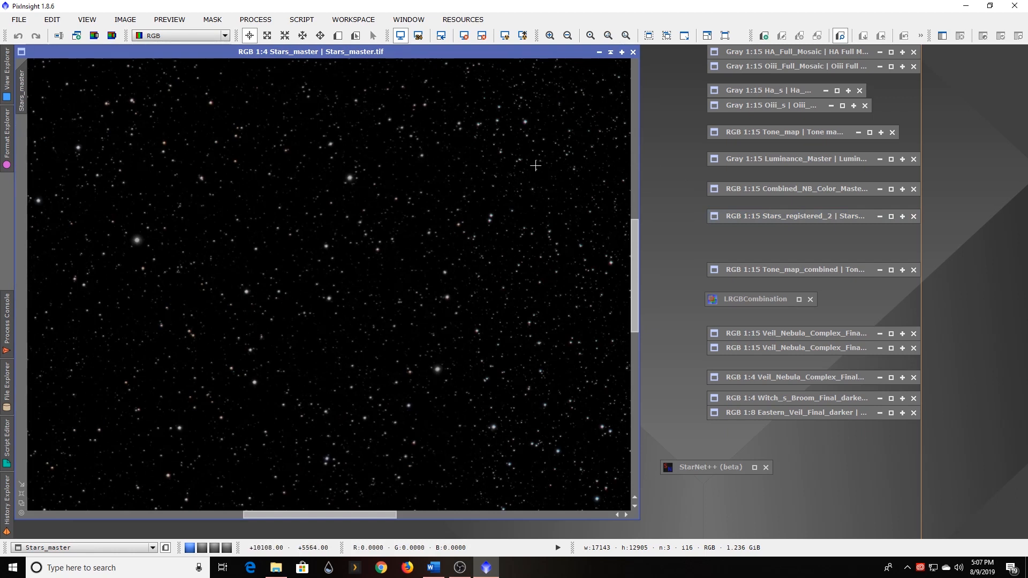
pyautogui.scroll(-5, 518, 176)
pyautogui.scroll(-6, 519, 176)
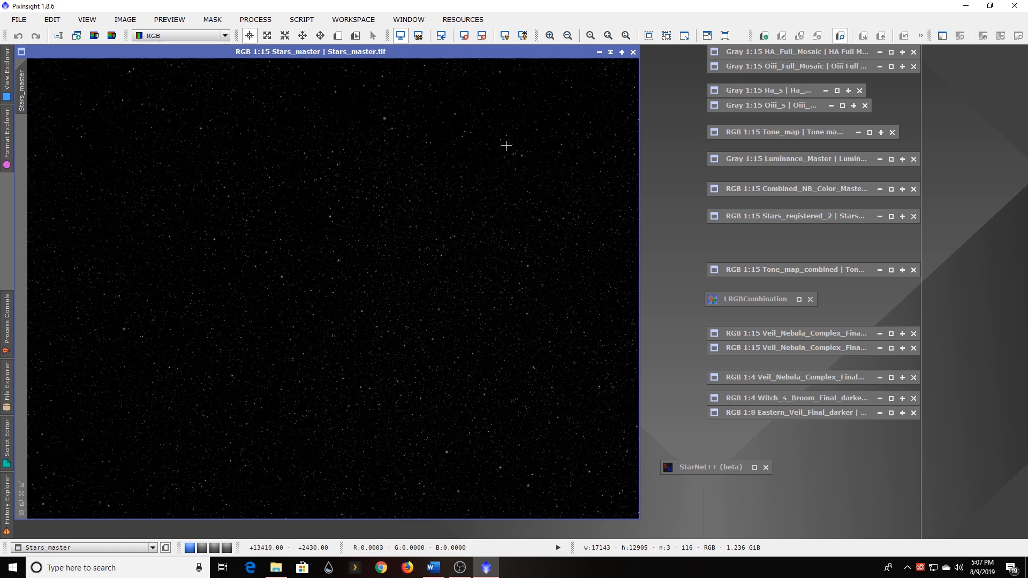
# - Collapse Stars_master and open the Tone_map_combined image
pyautogui.click(612, 53)
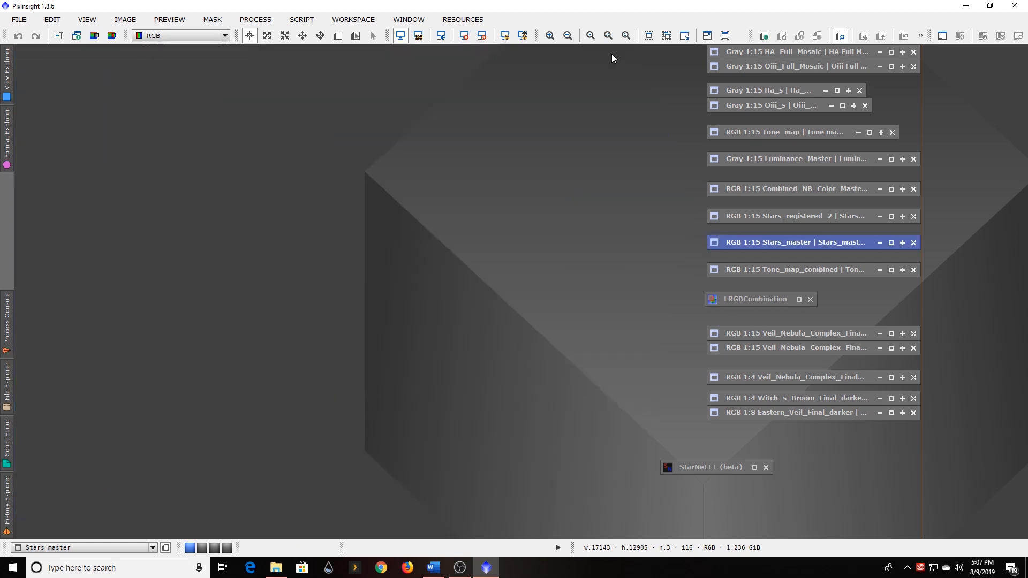
pyautogui.doubleClick(765, 269)
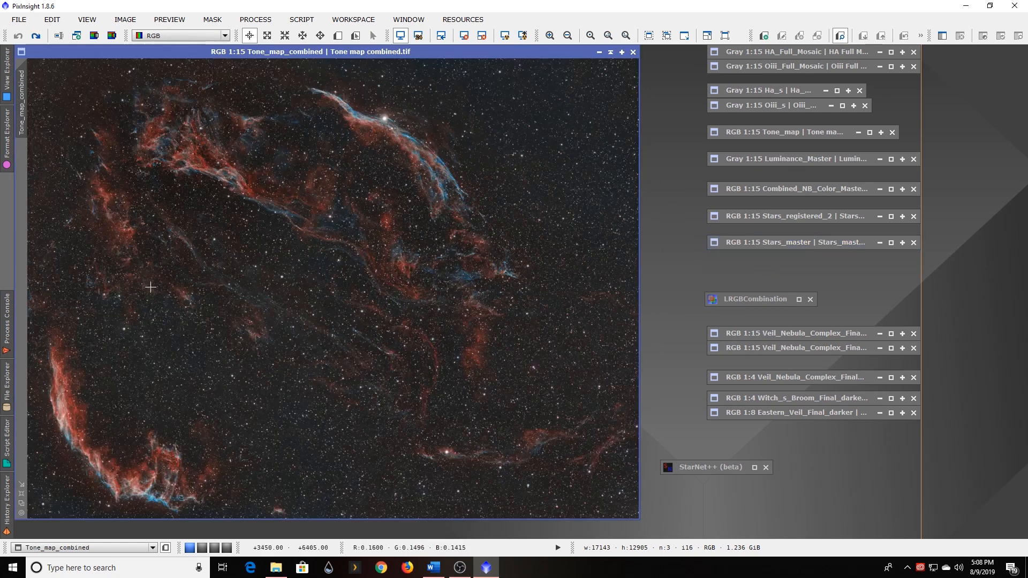